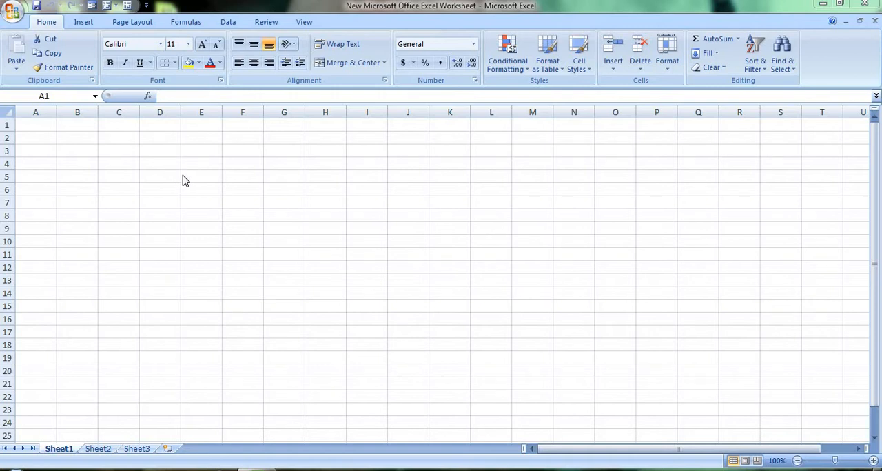
Step: Enter the headers roll, name, eng, hindi and math in cells A1 through E1
{"action": "left_click", "coordinate": [40, 123]}
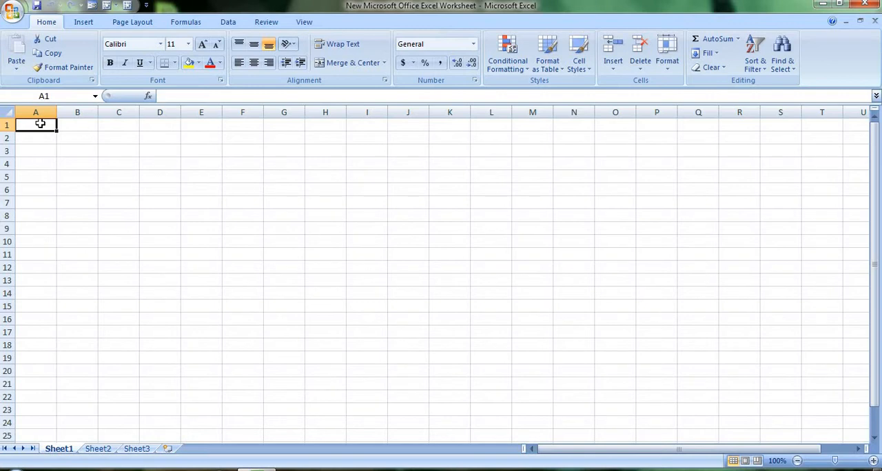
{"action": "type", "text": "roll"}
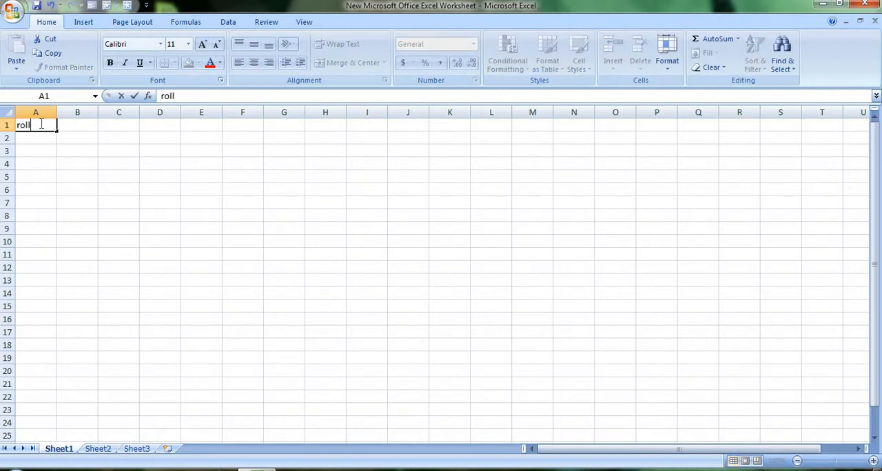
{"action": "key", "text": "Tab"}
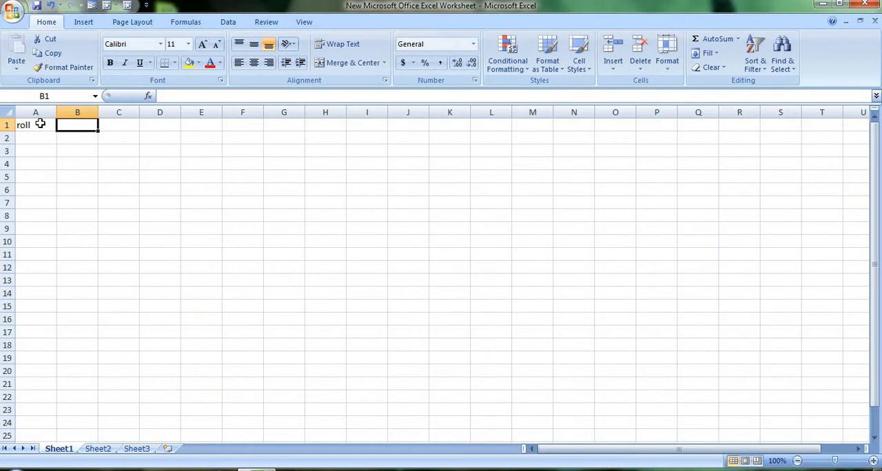
{"action": "type", "text": "name"}
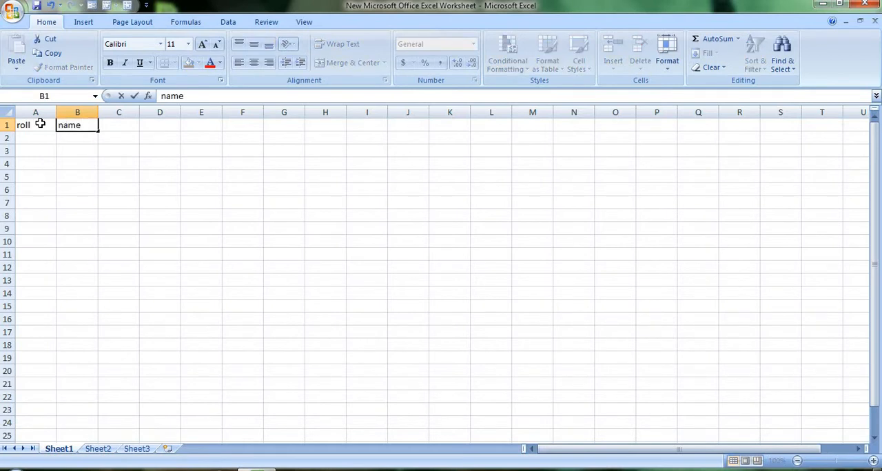
{"action": "key", "text": "Tab"}
{"action": "type", "text": "eng"}
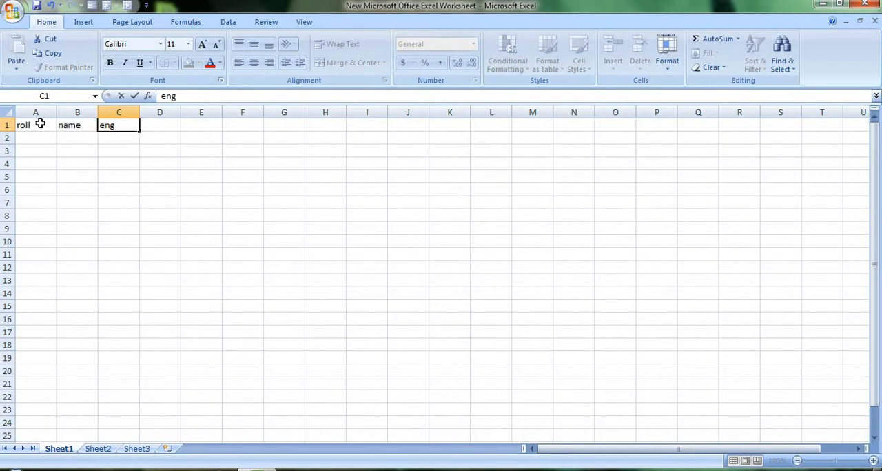
{"action": "key", "text": "Tab"}
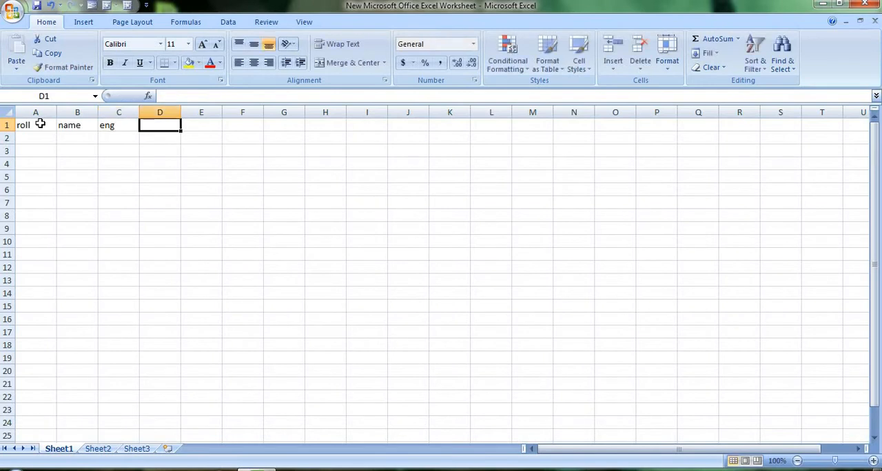
{"action": "type", "text": "hindi"}
{"action": "key", "text": "Tab"}
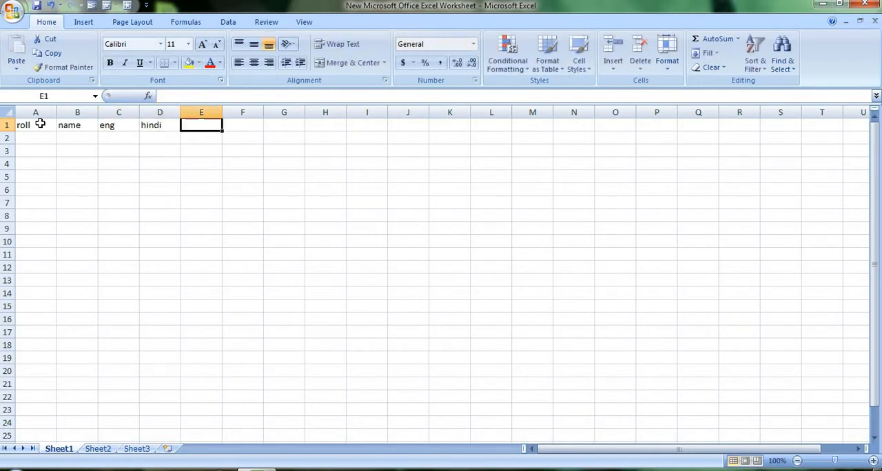
{"action": "type", "text": "math"}
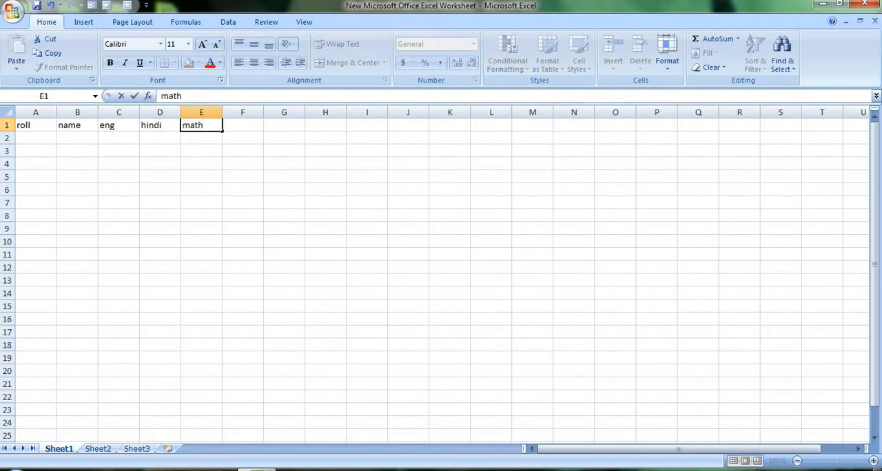
Step: Fill the roll column from A2 to A8 with 1, 2, 6, 9, 45, 7 and 6
{"action": "left_click", "coordinate": [31, 138]}
{"action": "type", "text": "1"}
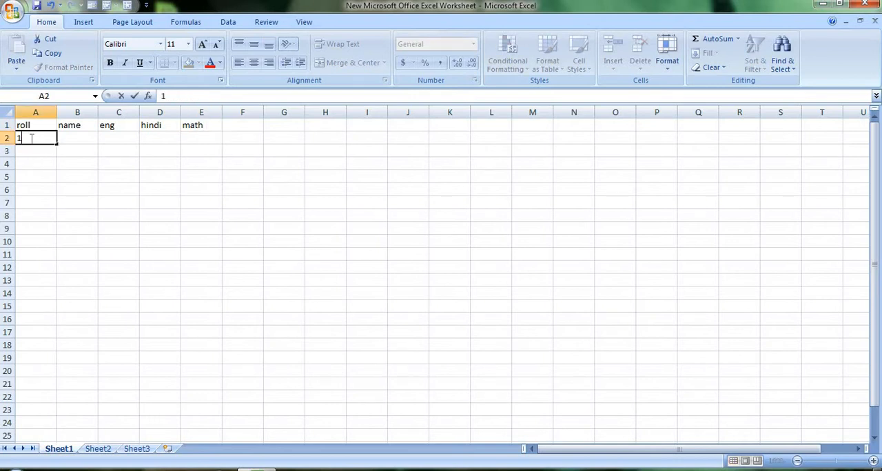
{"action": "key", "text": "Return"}
{"action": "type", "text": "2"}
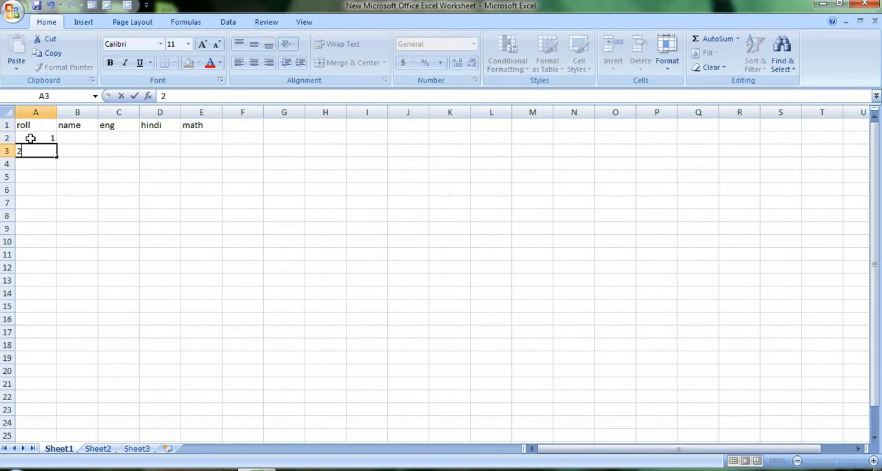
{"action": "key", "text": "Return"}
{"action": "type", "text": "6"}
{"action": "key", "text": "Return"}
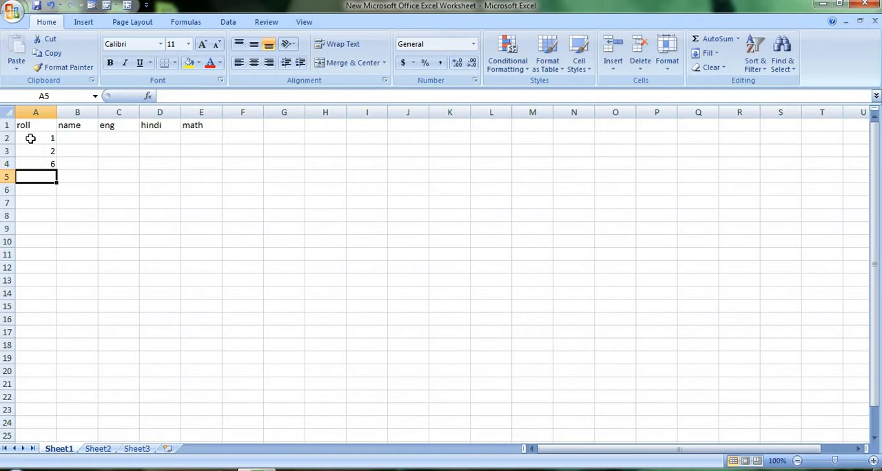
{"action": "type", "text": "9"}
{"action": "key", "text": "Return"}
{"action": "type", "text": "7"}
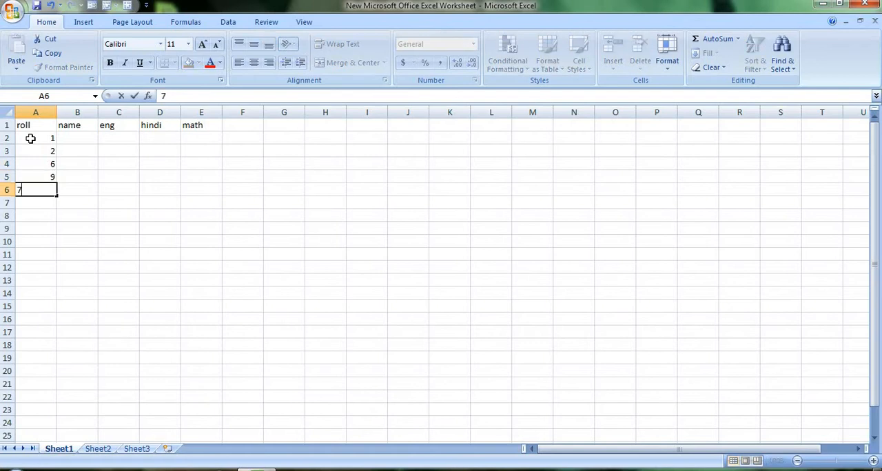
{"action": "key", "text": "BackSpace"}
{"action": "type", "text": "45"}
{"action": "key", "text": "Return"}
{"action": "type", "text": "7"}
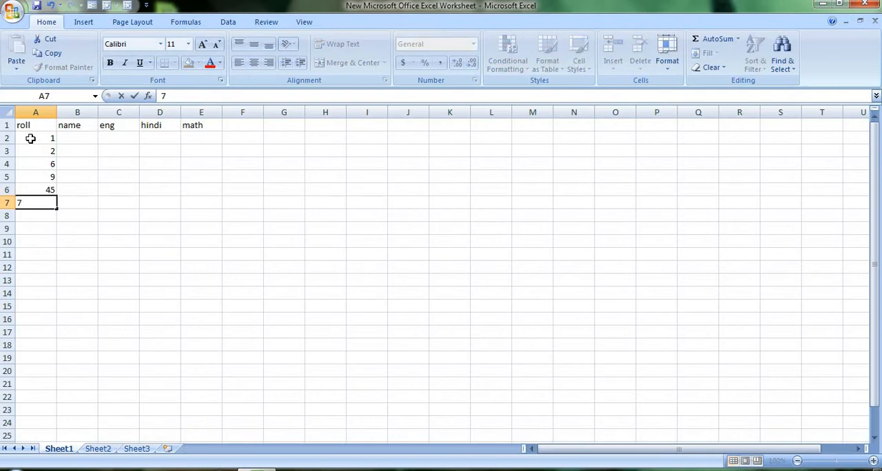
{"action": "key", "text": "Return"}
{"action": "type", "text": "6"}
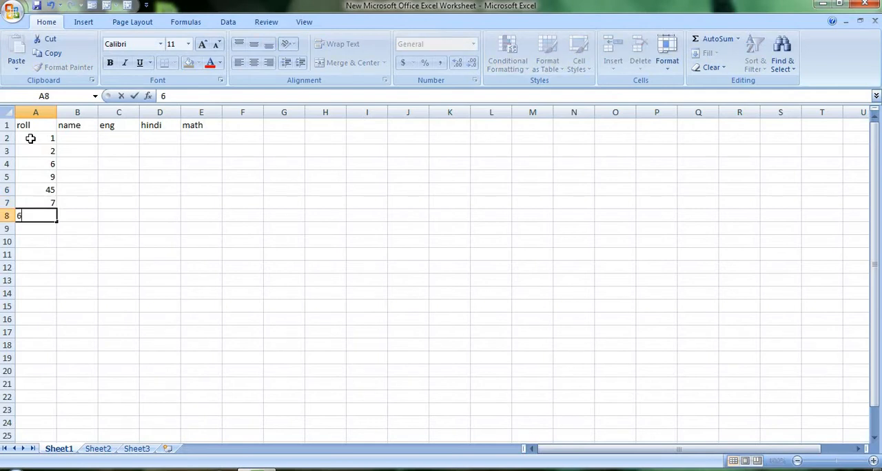
Step: Fill the name column from B2 to B8 with a student's first name for each of the seven roll numbers
{"action": "left_click", "coordinate": [74, 139]}
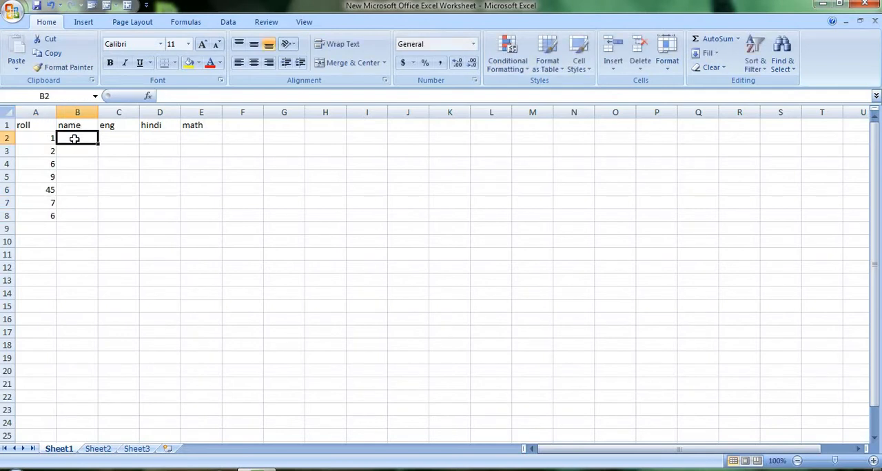
{"action": "type", "text": "anju"}
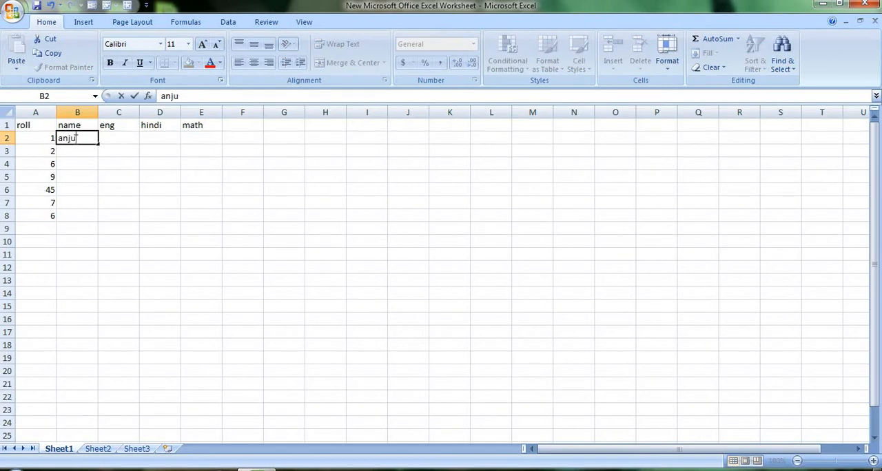
{"action": "key", "text": "Return"}
{"action": "type", "text": "manju"}
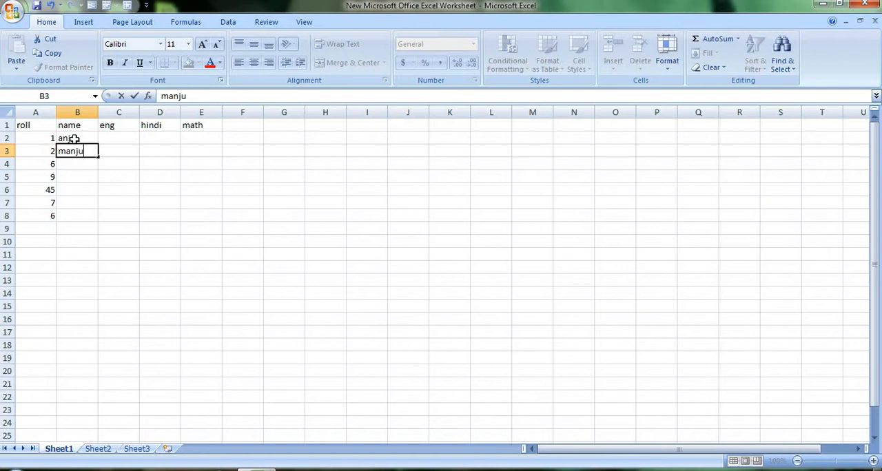
{"action": "key", "text": "Return"}
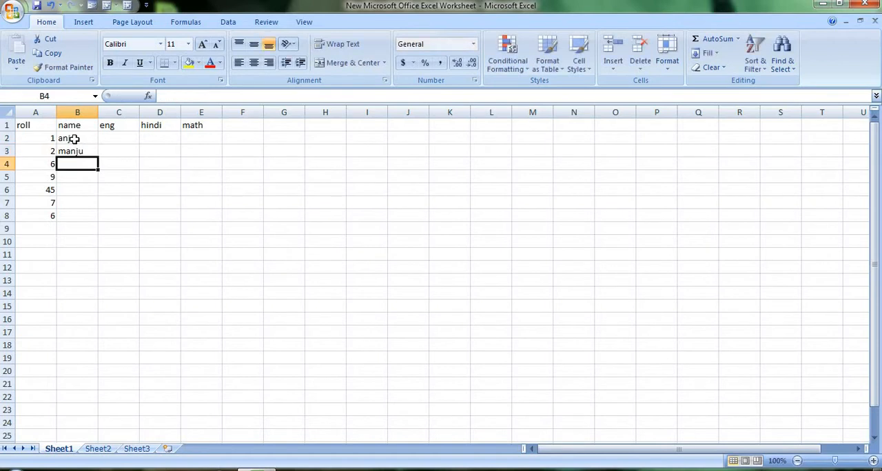
{"action": "type", "text": "raj"}
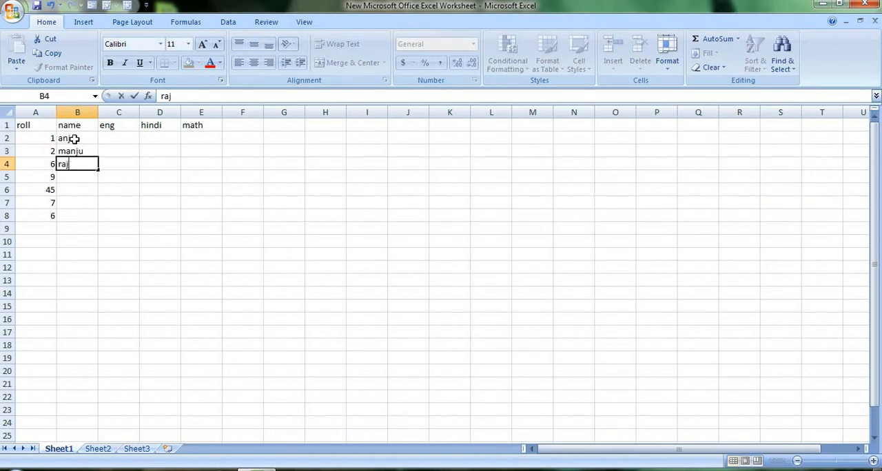
{"action": "type", "text": "an"}
{"action": "key", "text": "Return"}
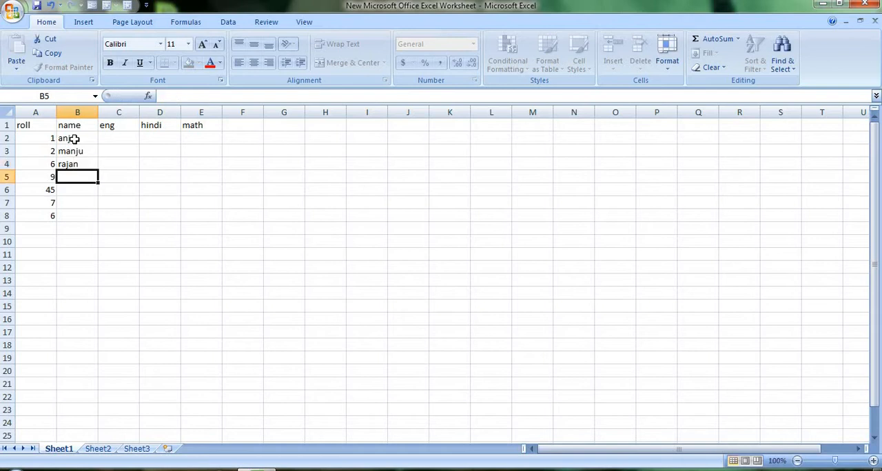
{"action": "type", "text": "kriti"}
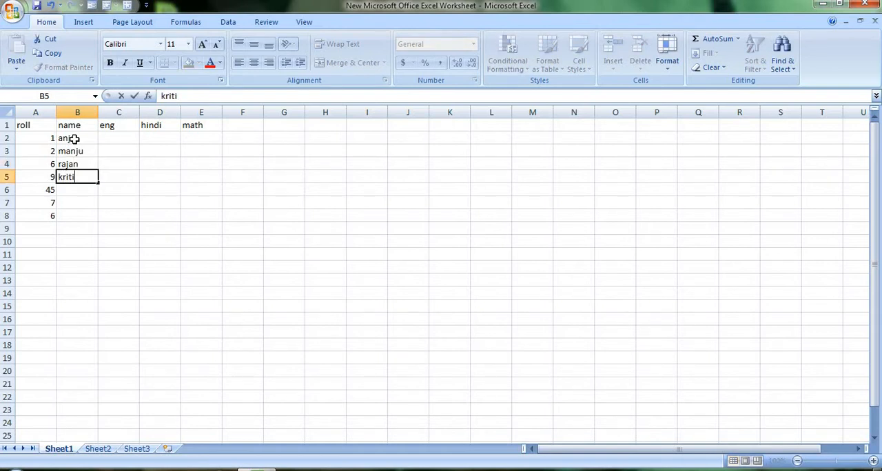
{"action": "key", "text": "Return"}
{"action": "type", "text": "he"}
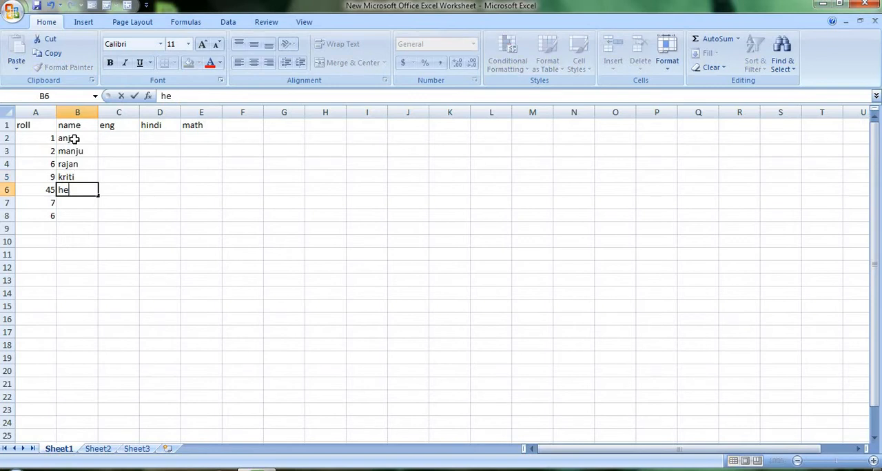
{"action": "type", "text": "ma"}
{"action": "key", "text": "Return"}
{"action": "type", "text": "ani"}
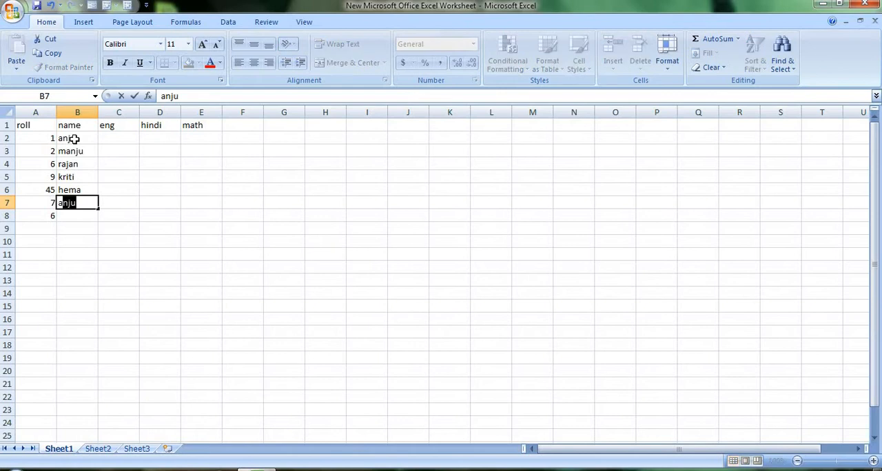
{"action": "type", "text": "ta"}
{"action": "key", "text": "Return"}
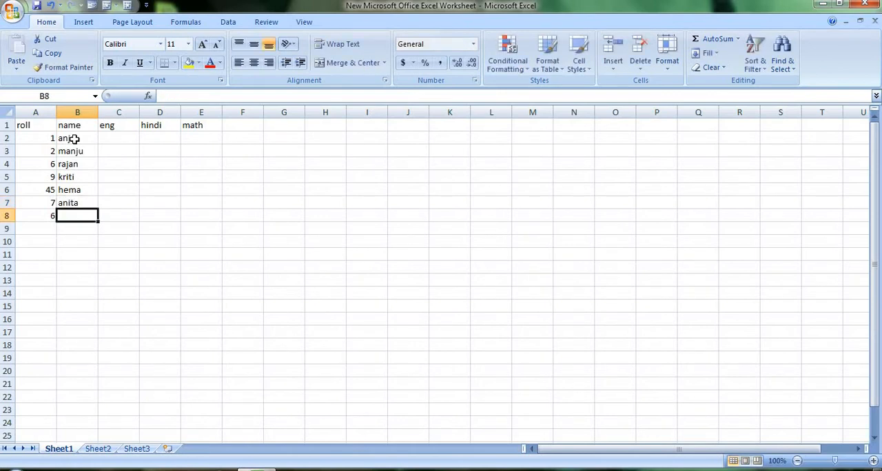
{"action": "type", "text": "ami"}
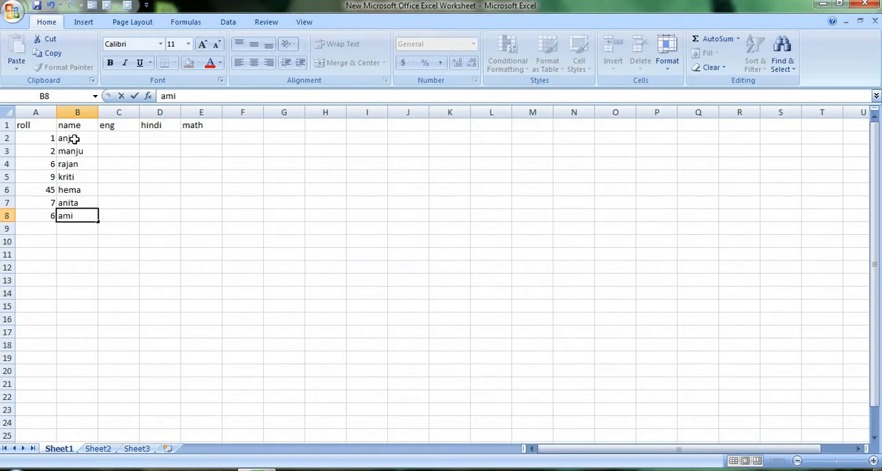
{"action": "key", "text": "BackSpace"}
{"action": "type", "text": "rita"}
Step: Fill the eng column from C2 to C8 with the marks 44, 45, 34, 87, 77, 67 and 56
{"action": "left_click", "coordinate": [122, 137]}
{"action": "type", "text": "445"}
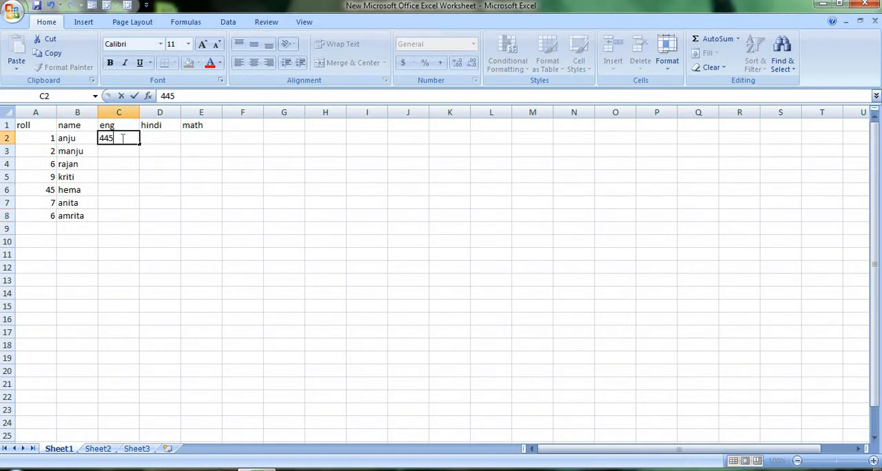
{"action": "key", "text": "BackSpace"}
{"action": "key", "text": "Return"}
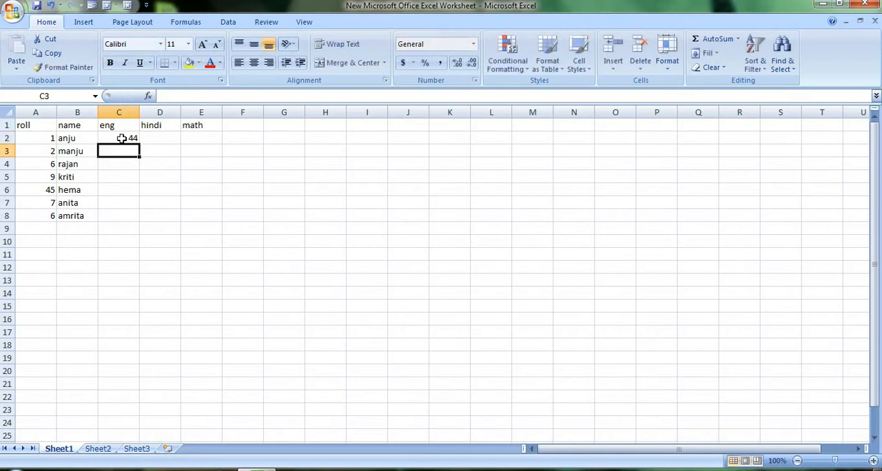
{"action": "type", "text": "45"}
{"action": "key", "text": "Return"}
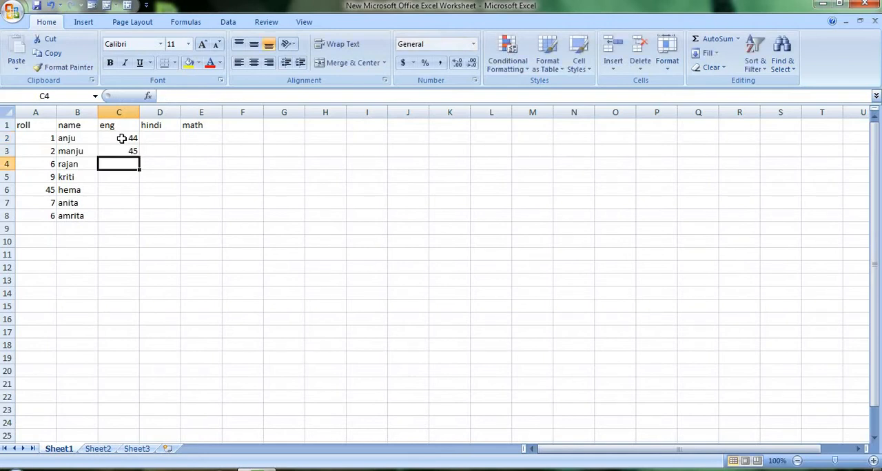
{"action": "type", "text": "34"}
{"action": "key", "text": "Return"}
{"action": "type", "text": "87"}
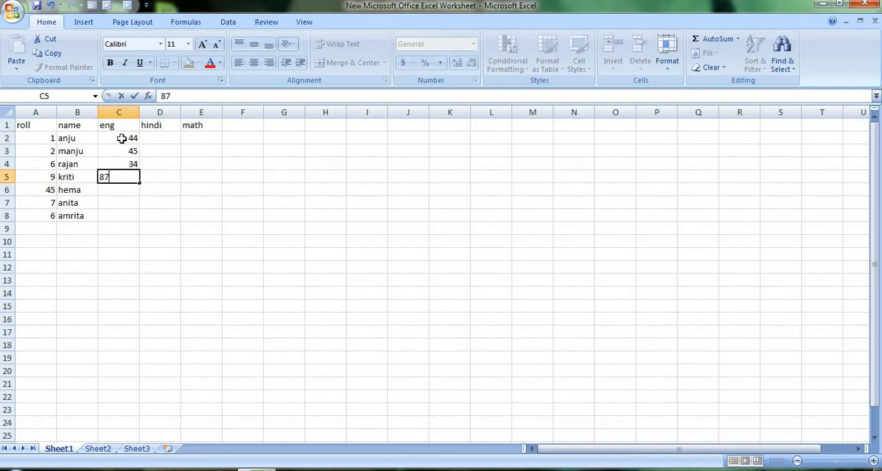
{"action": "key", "text": "Return"}
{"action": "type", "text": "77"}
{"action": "key", "text": "Return"}
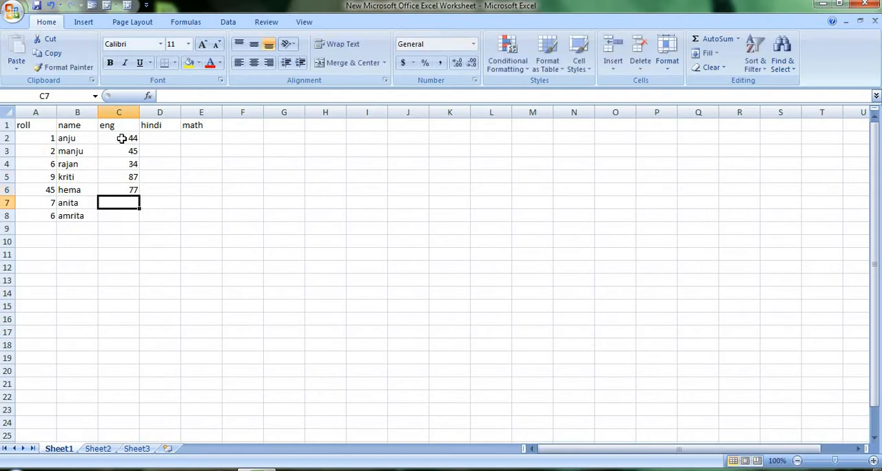
{"action": "type", "text": "67"}
{"action": "key", "text": "Return"}
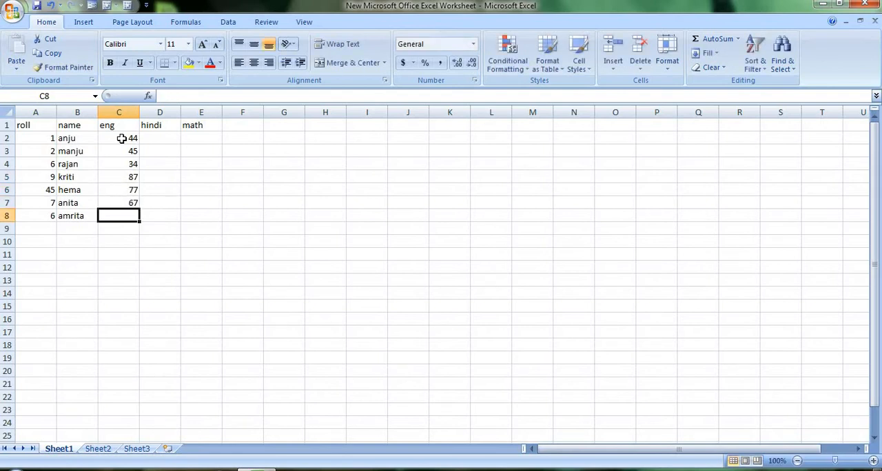
{"action": "type", "text": "566"}
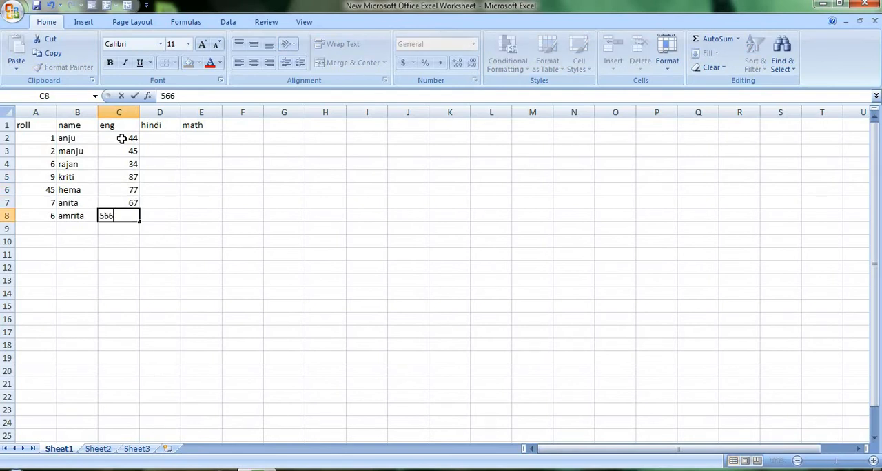
{"action": "key", "text": "BackSpace"}
Step: Fill the hindi column from D2 to D8 with the marks 45, 67, 87, 78, 98, 67 and 67
{"action": "left_click", "coordinate": [153, 137]}
{"action": "type", "text": "45"}
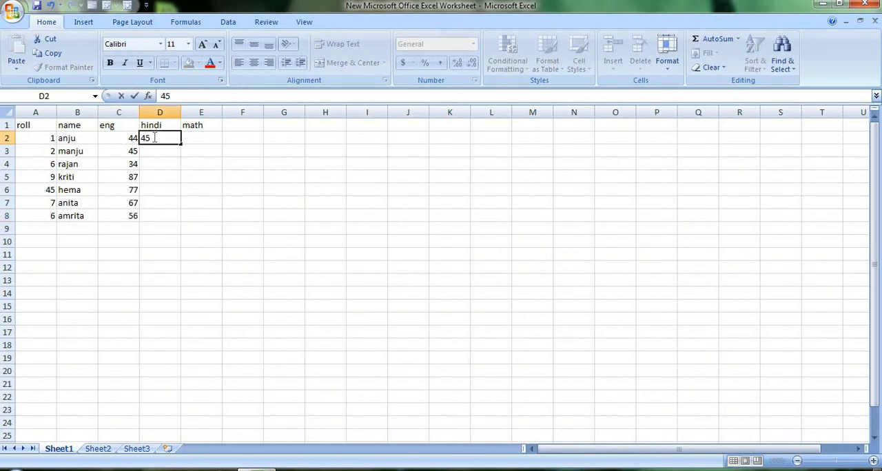
{"action": "key", "text": "Return"}
{"action": "type", "text": "67"}
{"action": "key", "text": "Return"}
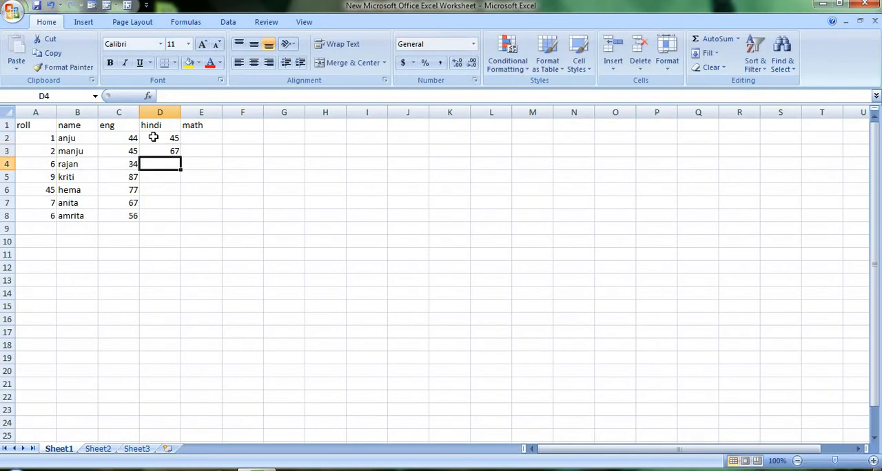
{"action": "type", "text": "87"}
{"action": "key", "text": "Return"}
{"action": "type", "text": "78"}
{"action": "key", "text": "Return"}
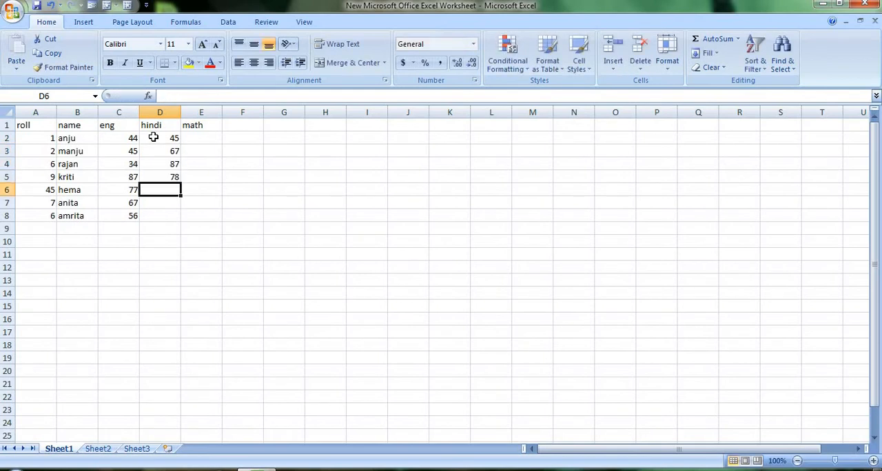
{"action": "type", "text": "98"}
{"action": "key", "text": "Return"}
{"action": "type", "text": "67"}
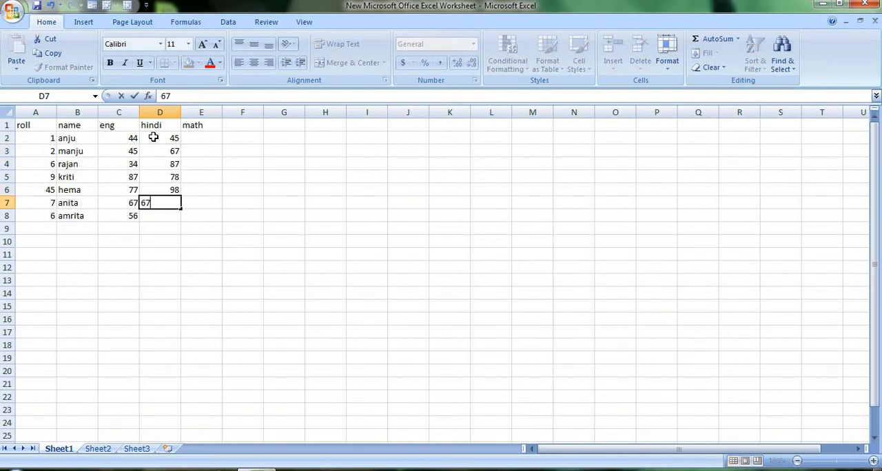
{"action": "key", "text": "Return"}
{"action": "type", "text": "677\\"}
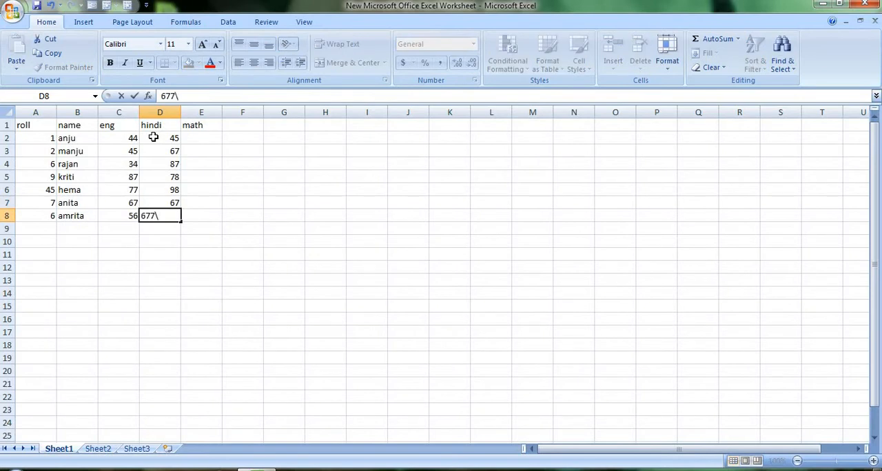
{"action": "key", "text": "BackSpace"}
Step: Fill the math column from E2 to E8 with the marks 56, 98, 78, 67, 90, 98 and 56
{"action": "left_click", "coordinate": [200, 139]}
{"action": "type", "text": "56"}
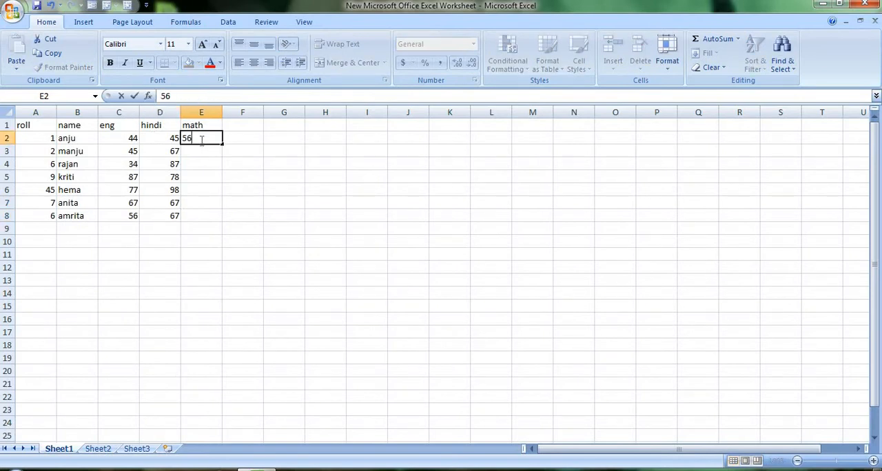
{"action": "key", "text": "Return"}
{"action": "type", "text": "98"}
{"action": "key", "text": "Return"}
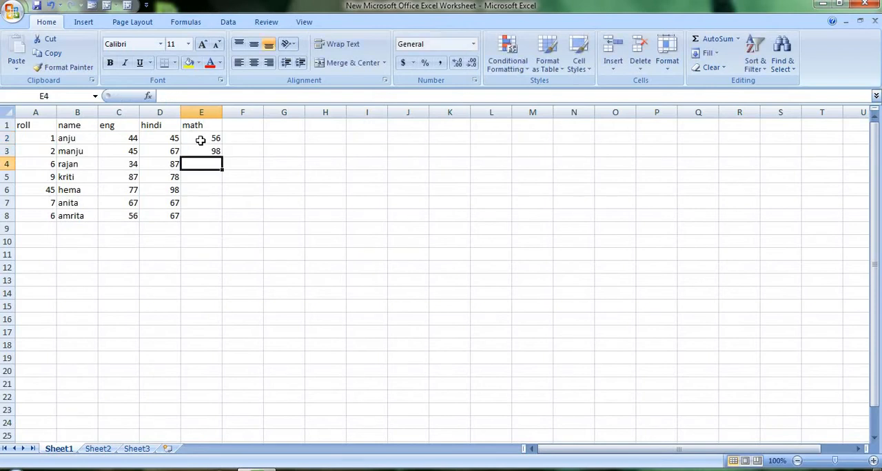
{"action": "type", "text": "78"}
{"action": "key", "text": "Return"}
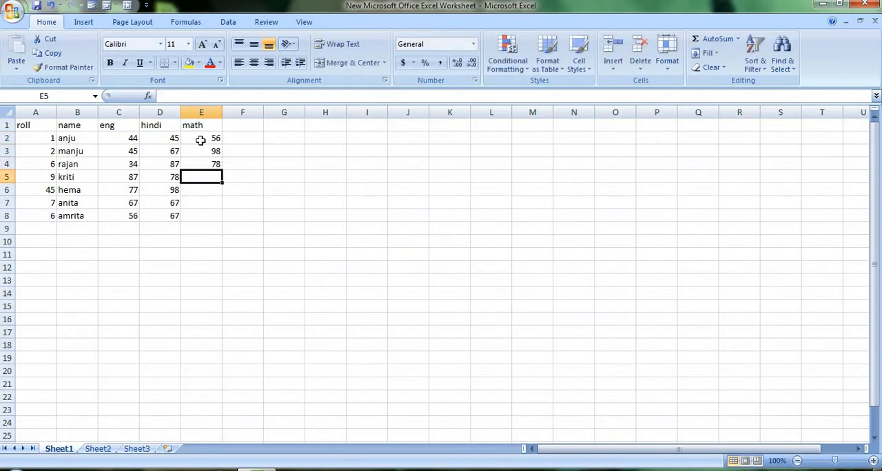
{"action": "type", "text": "67"}
{"action": "key", "text": "Return"}
{"action": "type", "text": "90"}
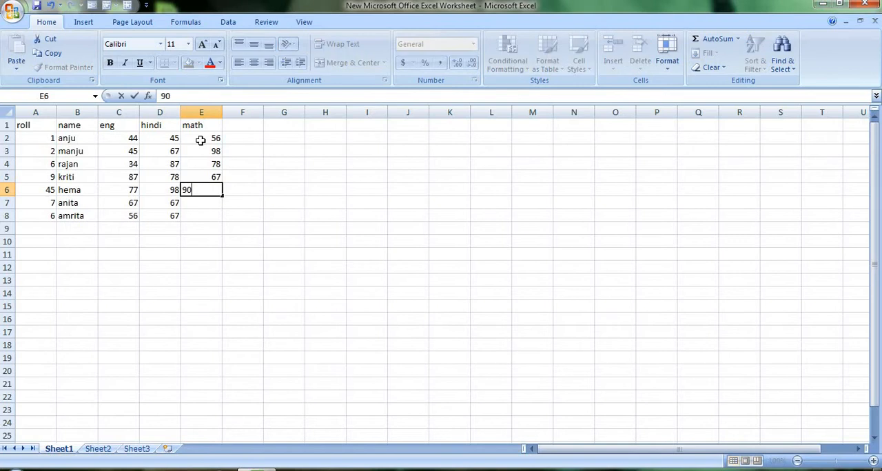
{"action": "key", "text": "Return"}
{"action": "type", "text": "98"}
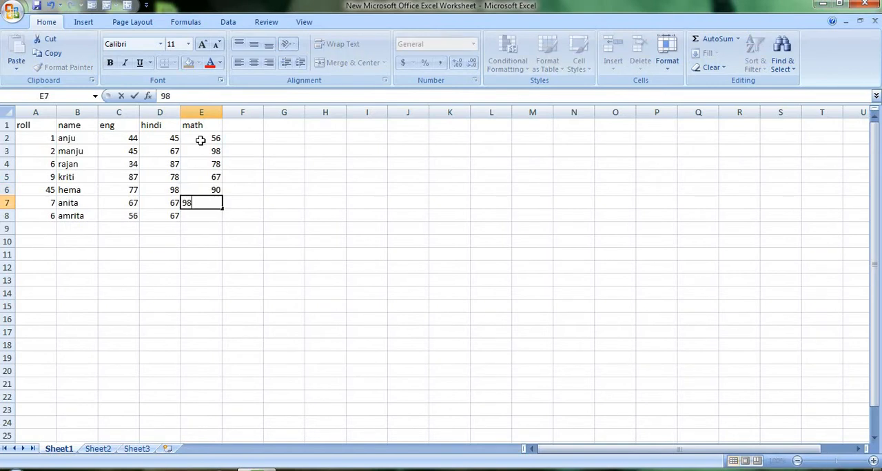
{"action": "key", "text": "Return"}
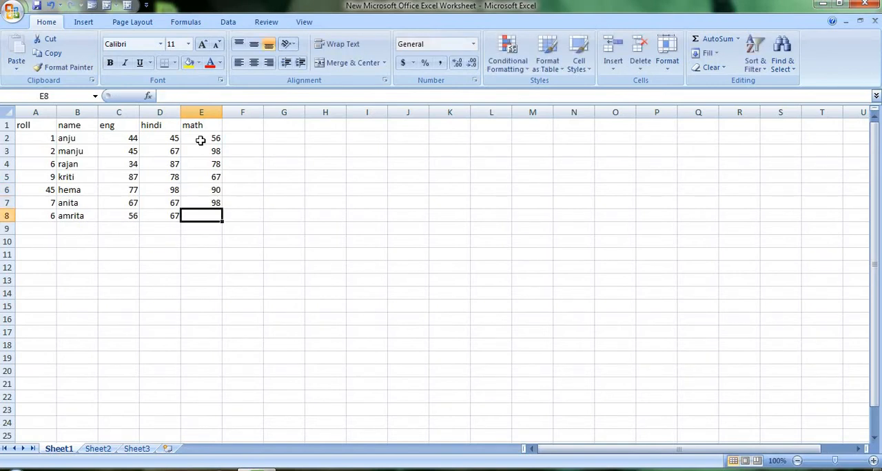
{"action": "type", "text": "56"}
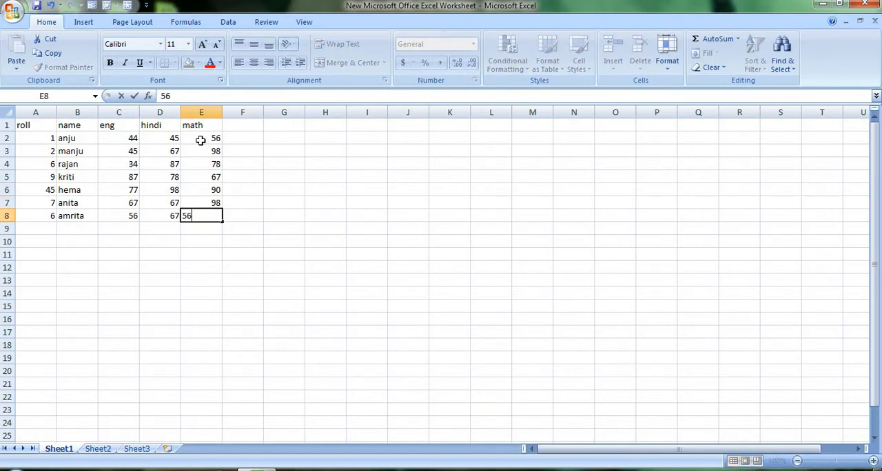
{"action": "left_click", "coordinate": [226, 256]}
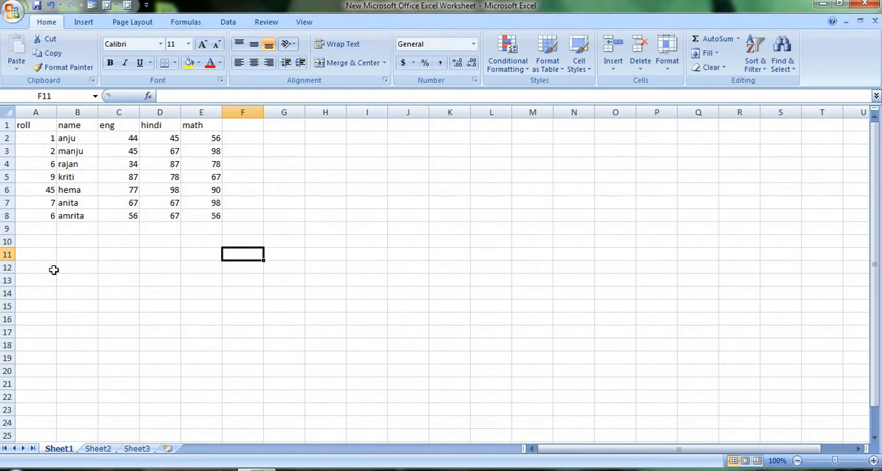
Step: Open the data form for the marks table and add a new record containing only roll 57
{"action": "left_click", "coordinate": [93, 7]}
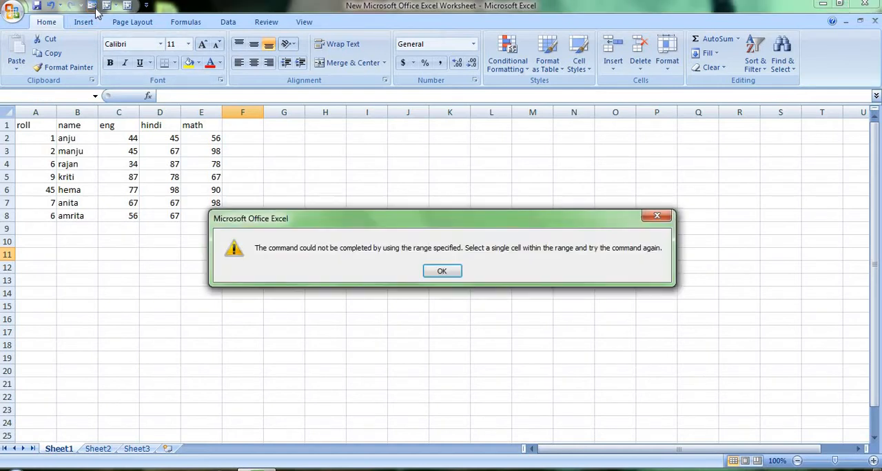
{"action": "left_click", "coordinate": [442, 271]}
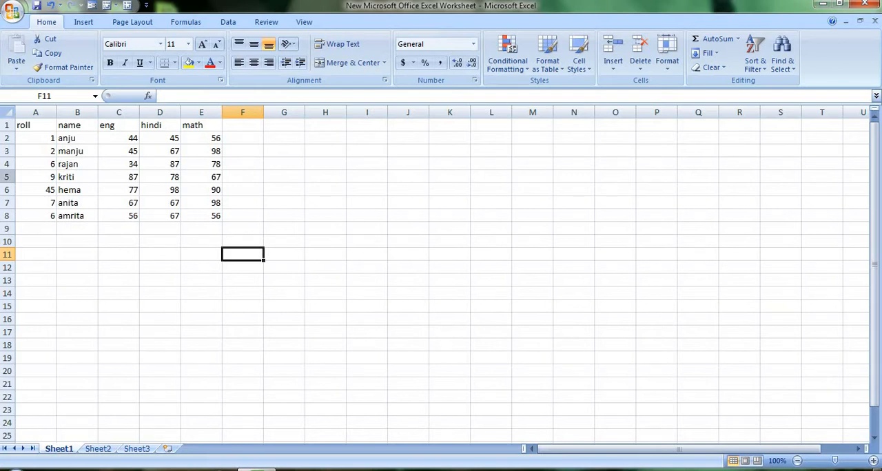
{"action": "left_click", "coordinate": [48, 151]}
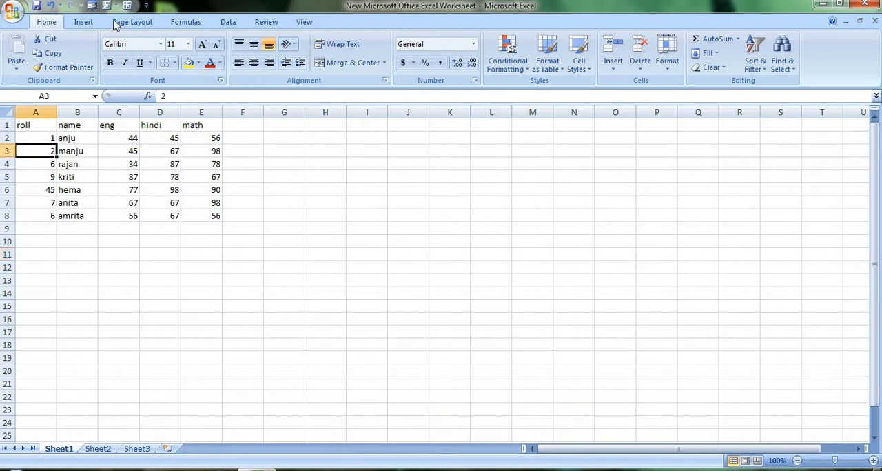
{"action": "left_click", "coordinate": [92, 5]}
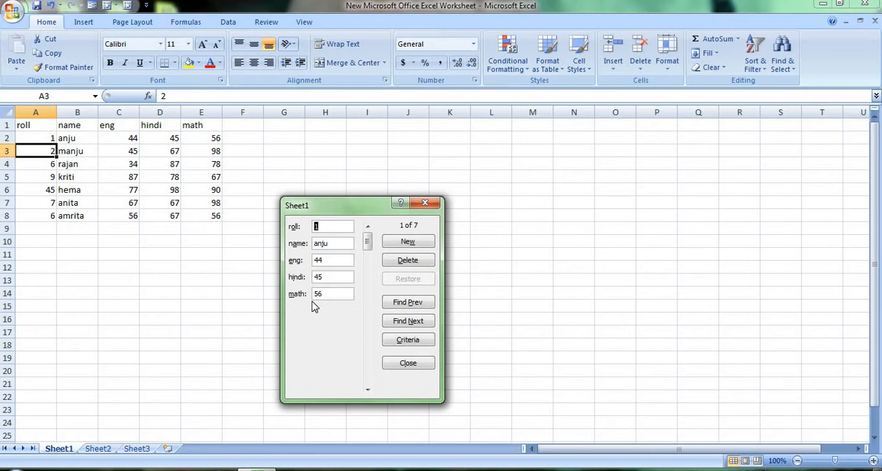
{"action": "left_click", "coordinate": [410, 242]}
{"action": "type", "text": "5"}
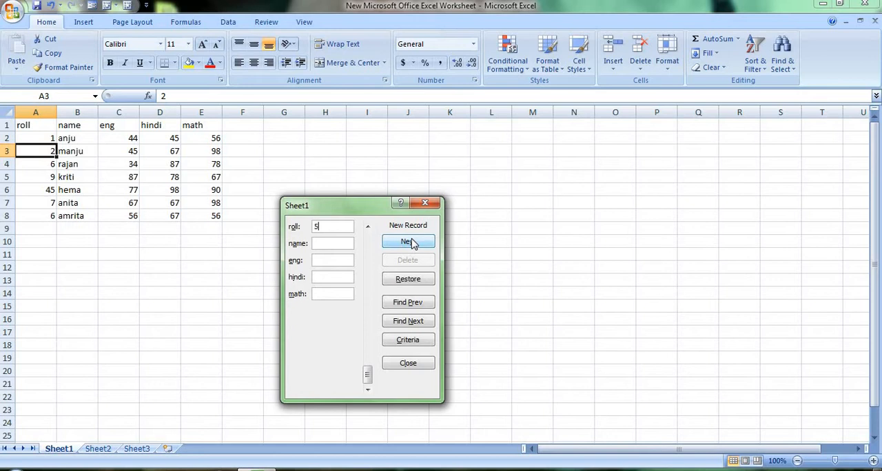
{"action": "type", "text": "7"}
{"action": "left_click", "coordinate": [411, 242]}
Step: Add a form record with roll 56, a student's first name and eng mark 56, and close the data form
{"action": "type", "text": "pri"}
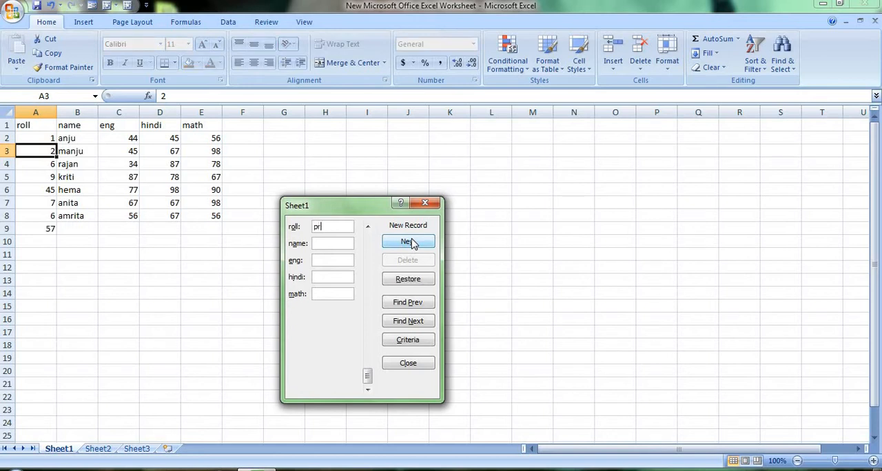
{"action": "type", "text": "ti"}
{"action": "key", "text": "BackSpace"}
{"action": "key", "text": "BackSpace"}
{"action": "key", "text": "BackSpace"}
{"action": "key", "text": "BackSpace"}
{"action": "key", "text": "BackSpace"}
{"action": "type", "text": "56priti5687"}
{"action": "key", "text": "BackSpace"}
{"action": "key", "text": "BackSpace"}
{"action": "key", "text": "Return"}
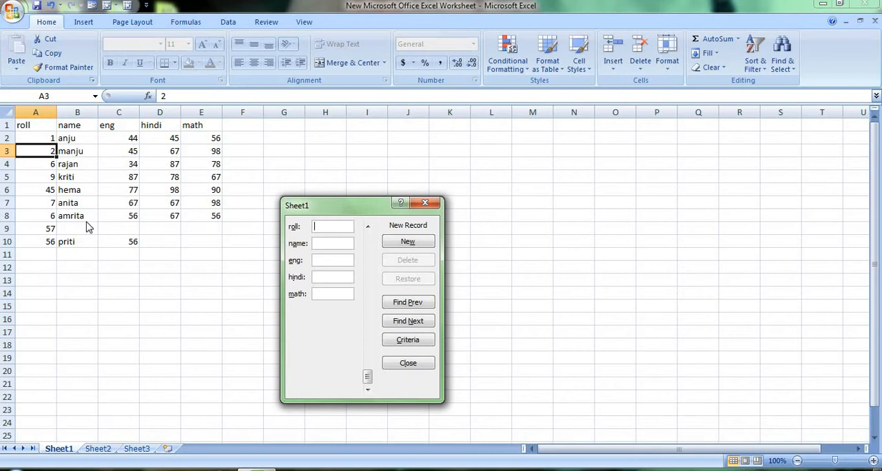
{"action": "left_click", "coordinate": [426, 204]}
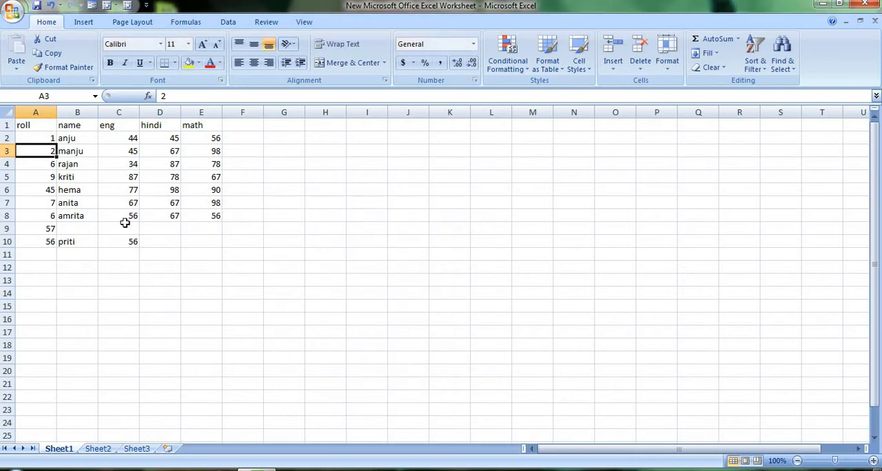
Step: Clear the added records' entries from cells A9, C10, B10 and A10
{"action": "left_click", "coordinate": [46, 230]}
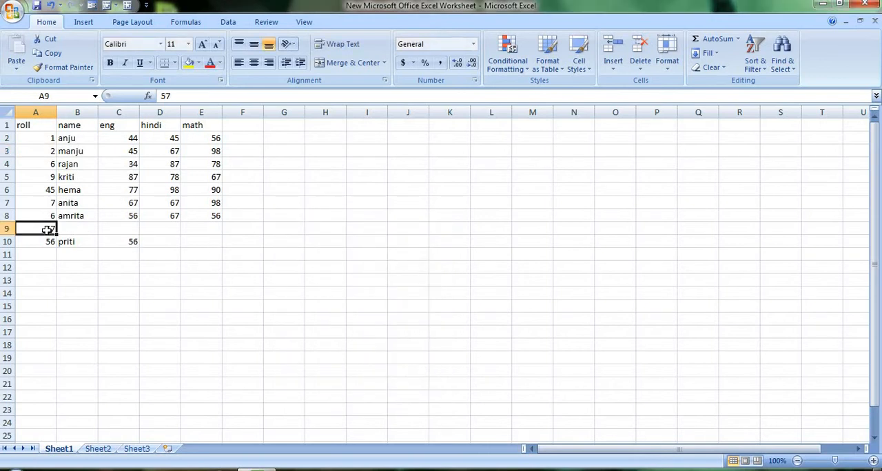
{"action": "key", "text": "BackSpace"}
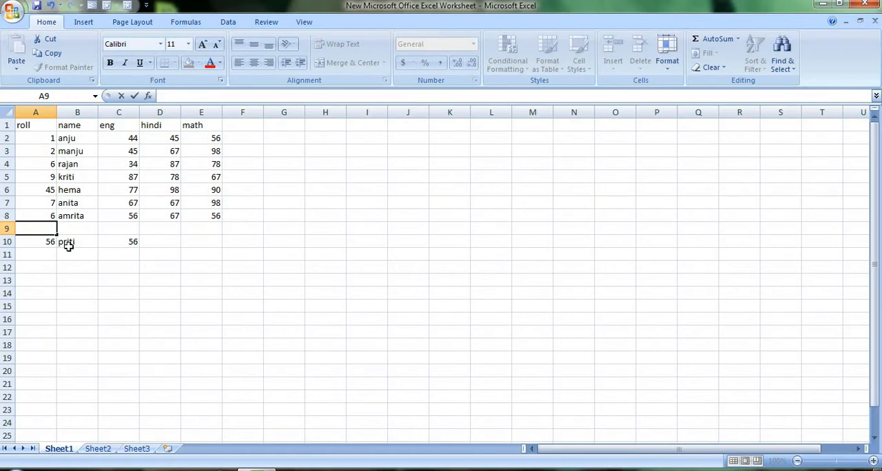
{"action": "left_click", "coordinate": [128, 243]}
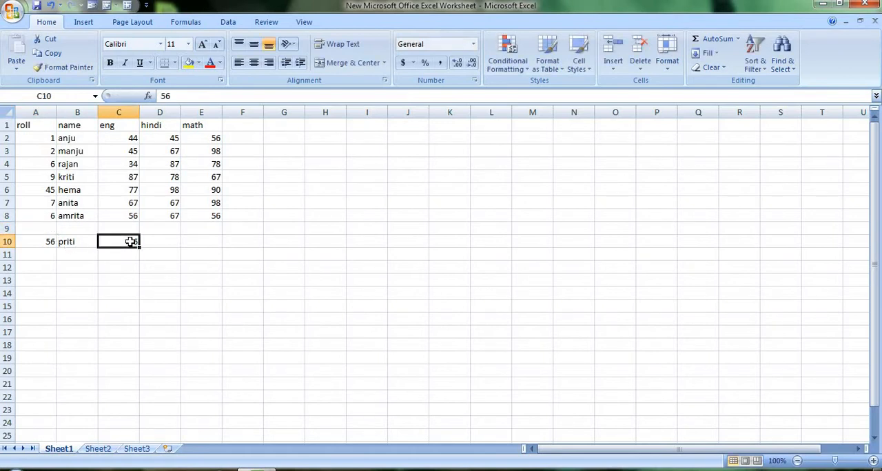
{"action": "key", "text": "BackSpace"}
{"action": "left_click", "coordinate": [79, 240]}
{"action": "key", "text": "BackSpace"}
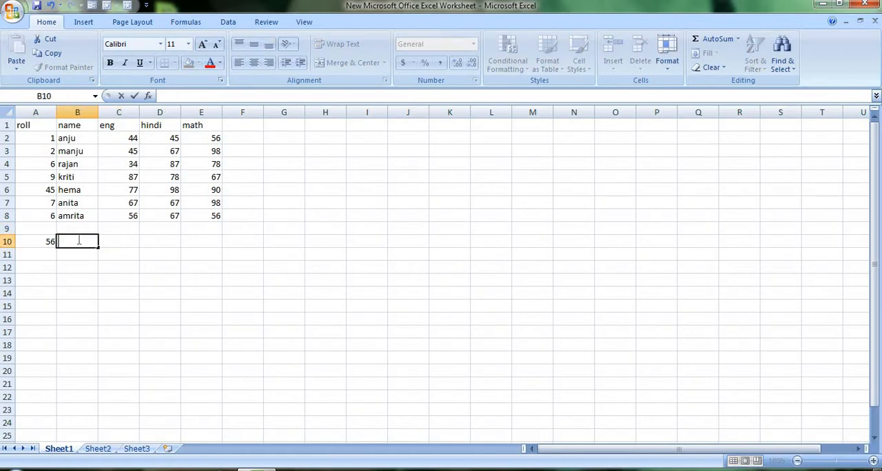
{"action": "left_click", "coordinate": [45, 243]}
{"action": "type", "text": "\\"}
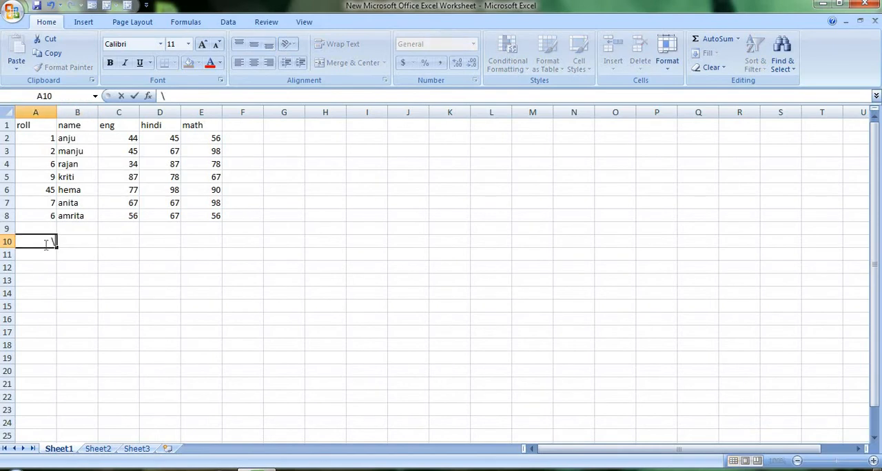
Step: Reopen the data form from within the table, add a record with only roll 78, and close the form
{"action": "left_click", "coordinate": [61, 139]}
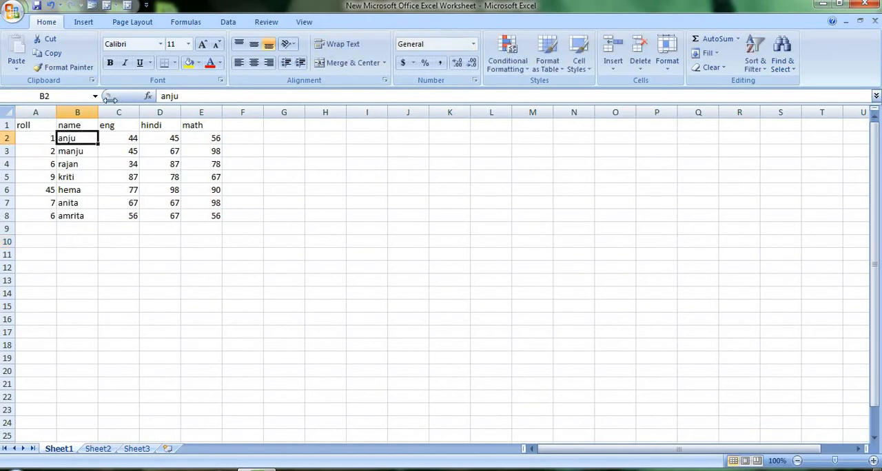
{"action": "left_click", "coordinate": [106, 6]}
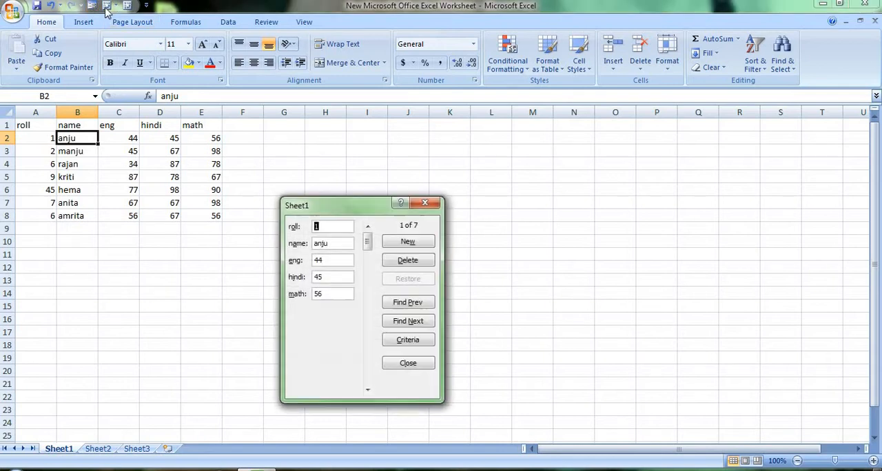
{"action": "left_click", "coordinate": [407, 245]}
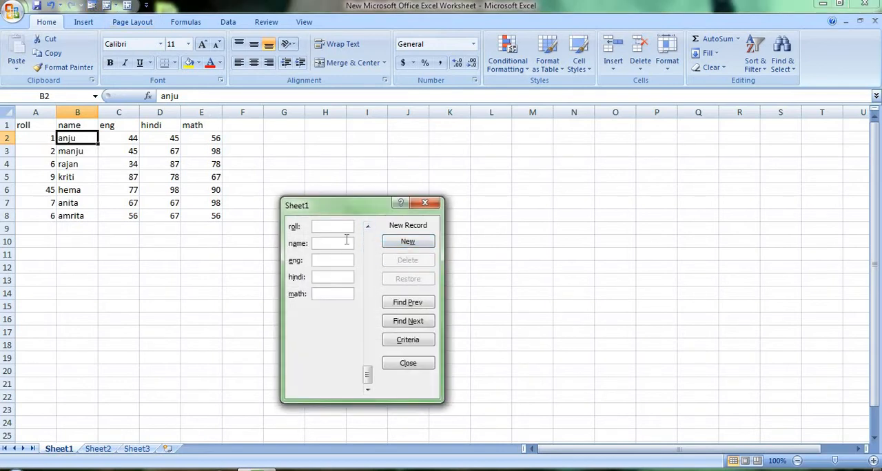
{"action": "type", "text": "78"}
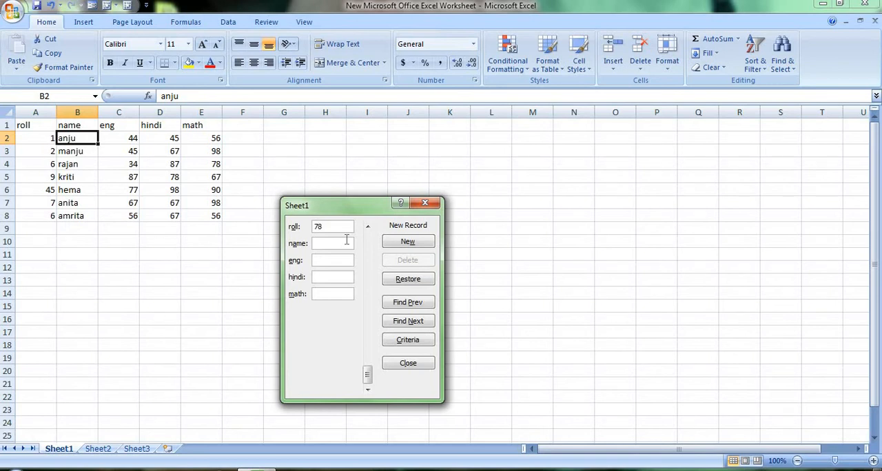
{"action": "key", "text": "Return"}
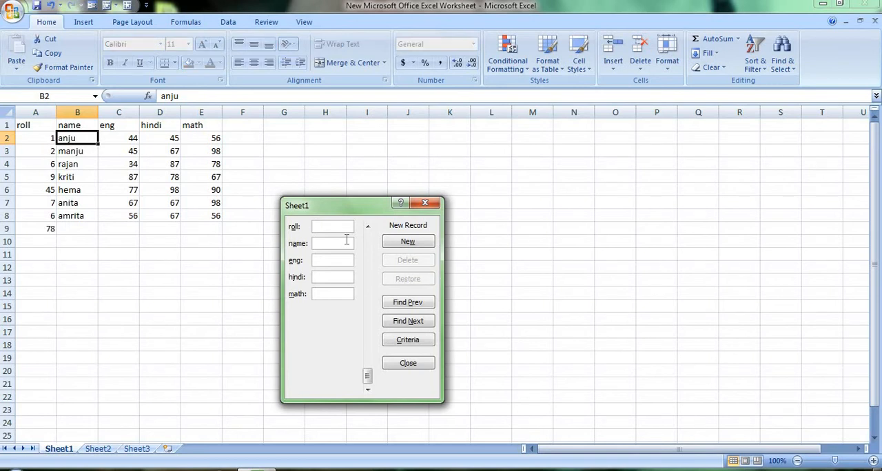
{"action": "left_click", "coordinate": [425, 203]}
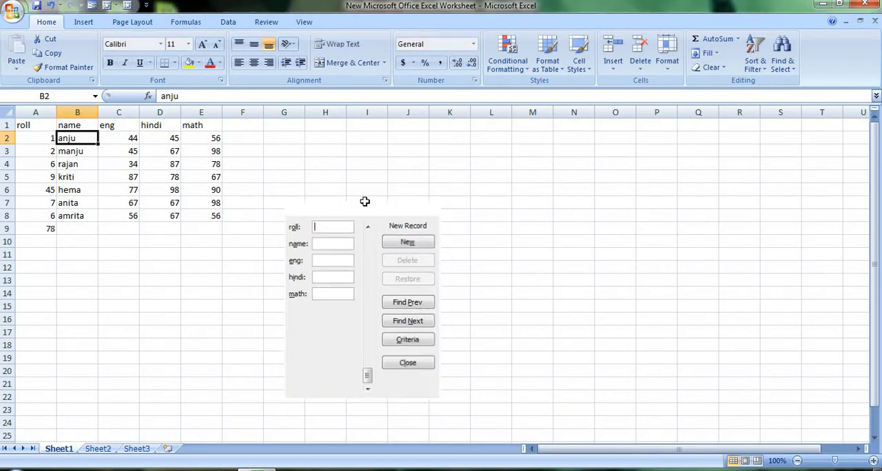
Step: Clear the added roll number from cell A9 and select cell B2
{"action": "left_click", "coordinate": [49, 229]}
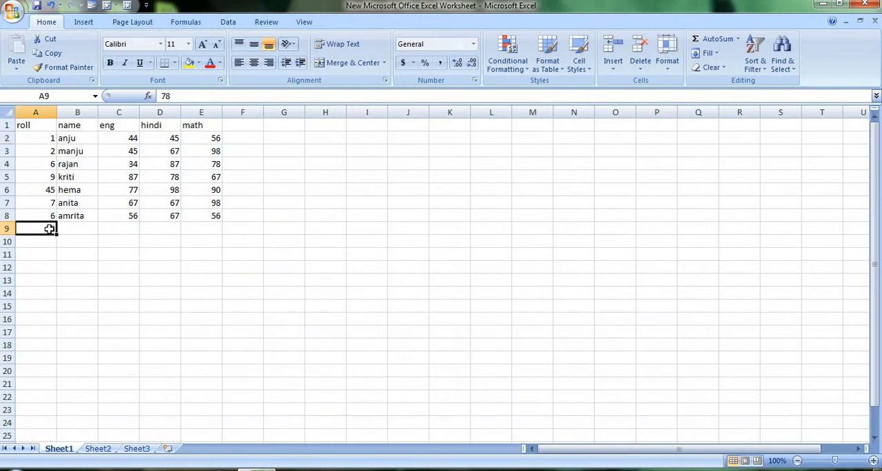
{"action": "key", "text": "BackSpace"}
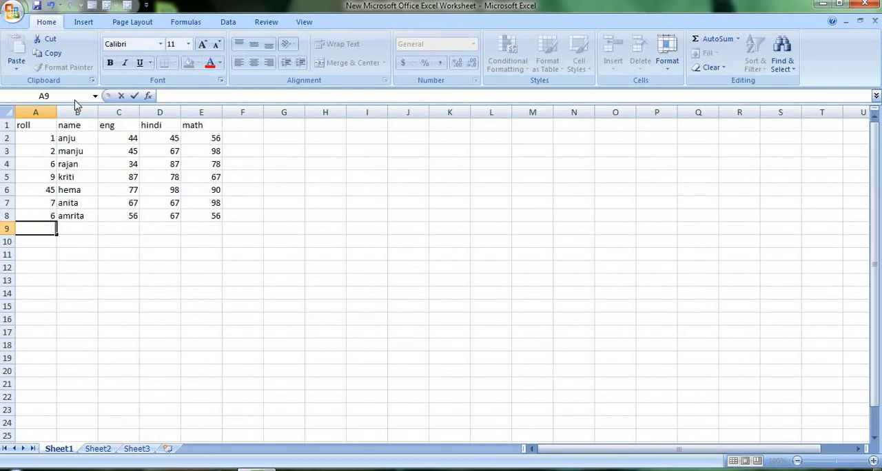
{"action": "left_click", "coordinate": [68, 139]}
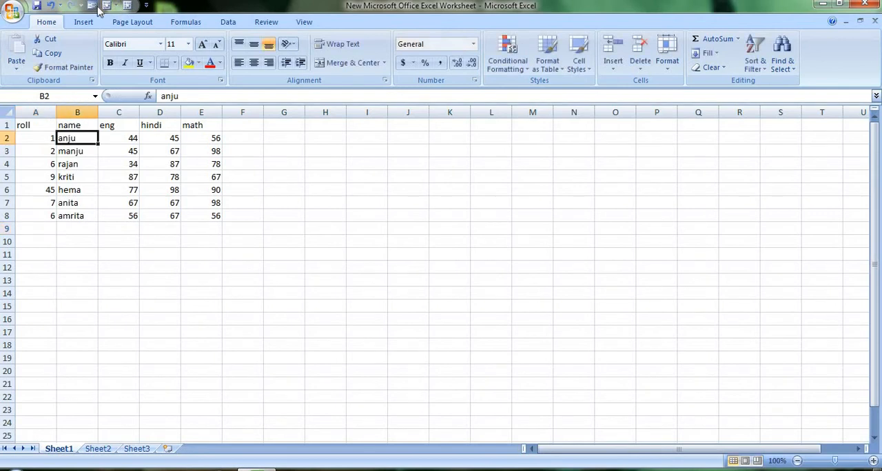
Step: Add a data form record with roll 45, a student's first name, eng 56, hindi 78 and math 45
{"action": "left_click", "coordinate": [95, 6]}
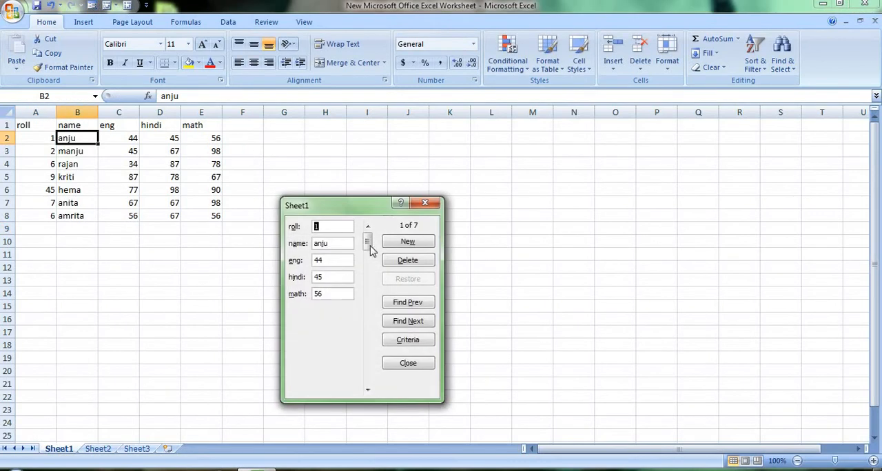
{"action": "left_click", "coordinate": [419, 240]}
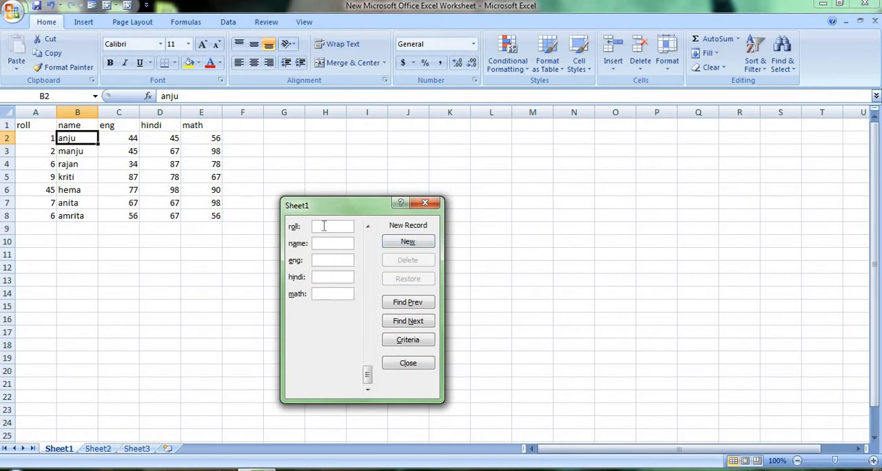
{"action": "type", "text": "45"}
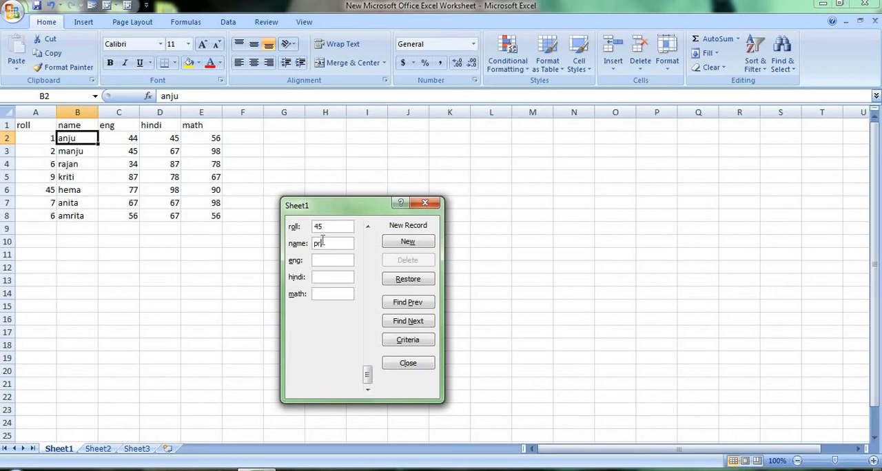
{"action": "type", "text": "iti"}
{"action": "left_click", "coordinate": [323, 260]}
{"action": "type", "text": "56"}
{"action": "type", "text": "78"}
{"action": "left_click", "coordinate": [318, 294]}
{"action": "type", "text": "45"}
{"action": "key", "text": "Return"}
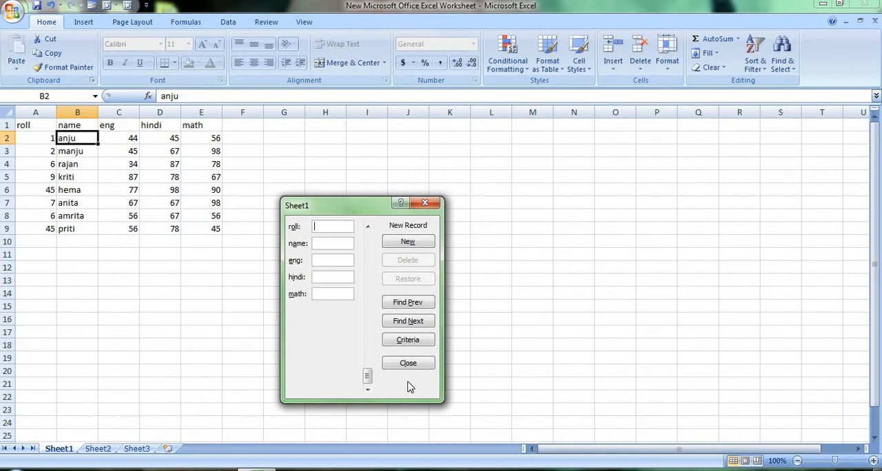
Step: Search the data form for records with roll 45 as the criterion, repeat the search, and close the form
{"action": "left_click", "coordinate": [406, 339]}
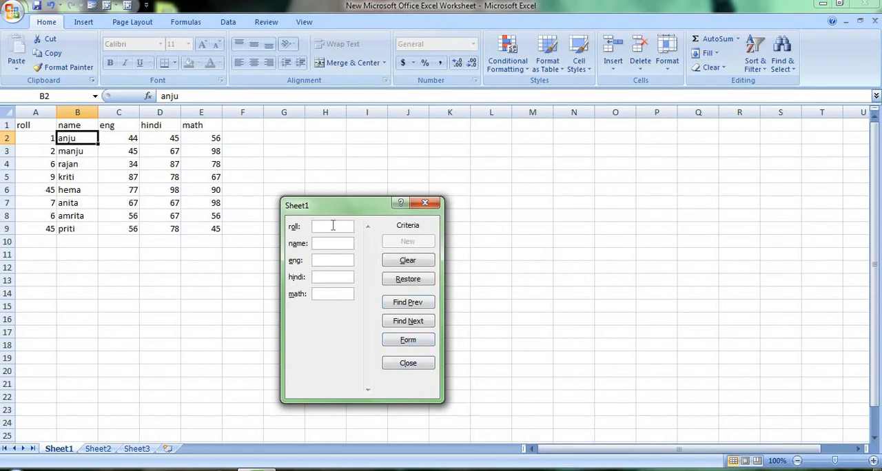
{"action": "type", "text": "45"}
{"action": "key", "text": "Return"}
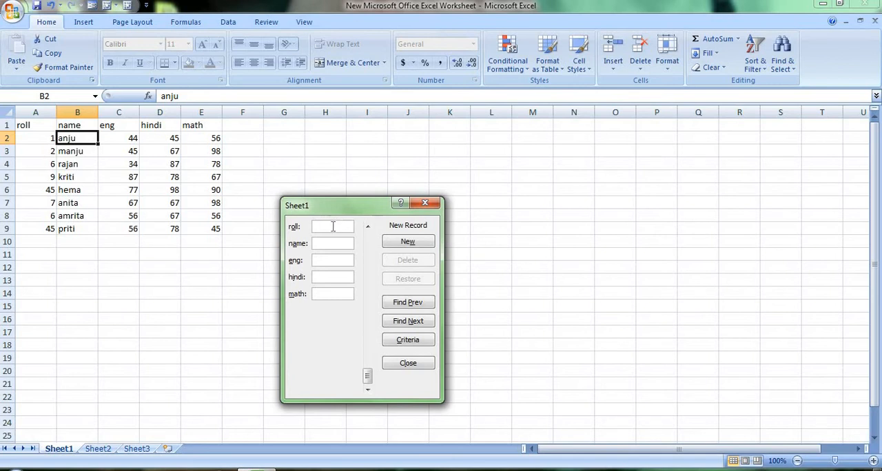
{"action": "left_click", "coordinate": [423, 343]}
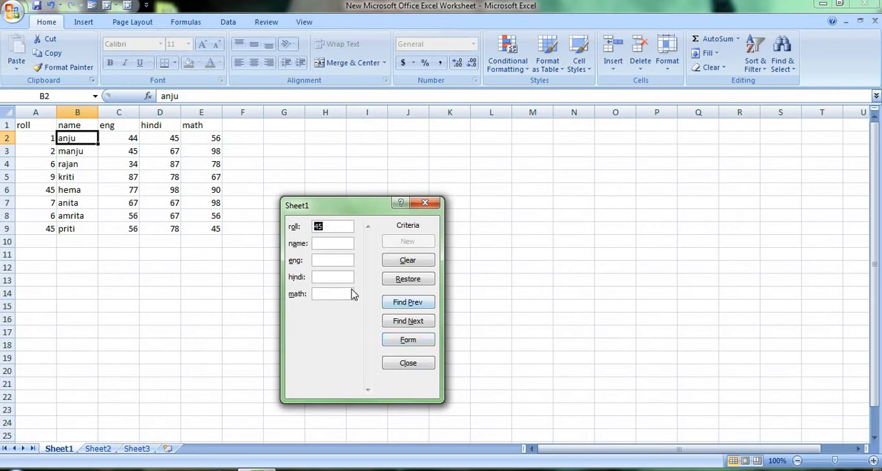
{"action": "key", "text": "Return"}
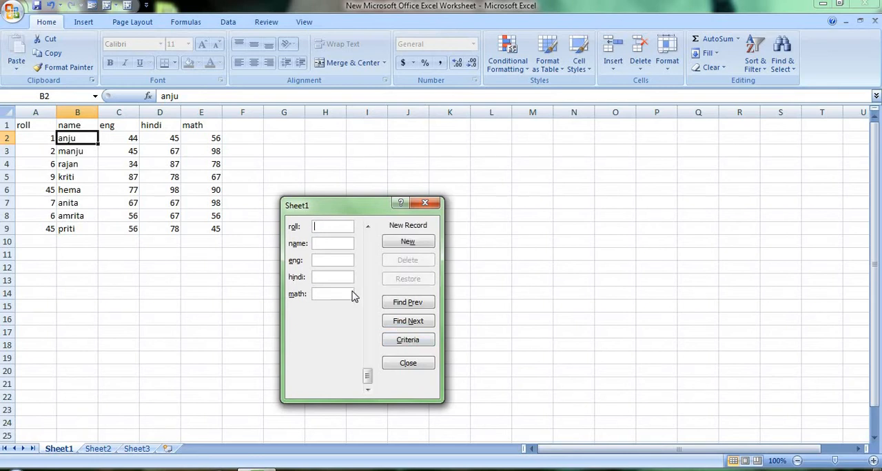
{"action": "left_click", "coordinate": [425, 203]}
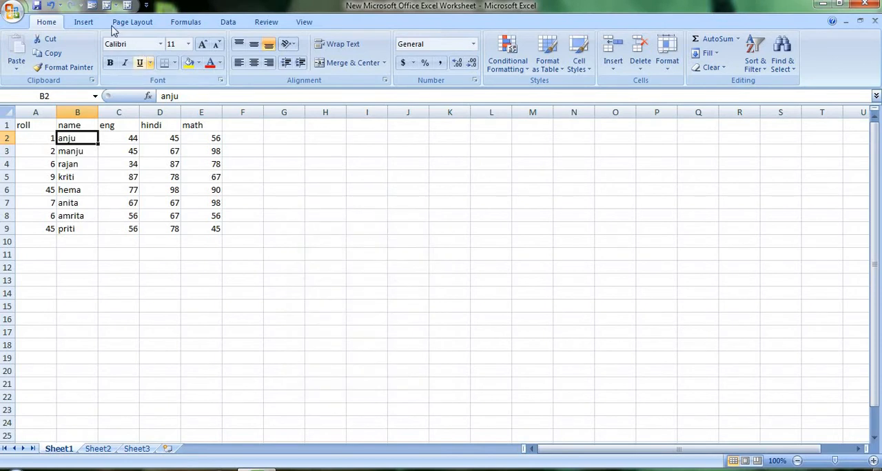
Step: Reopen the data form, search for a record using roll 6 as the criterion, and close the form
{"action": "left_click", "coordinate": [93, 5]}
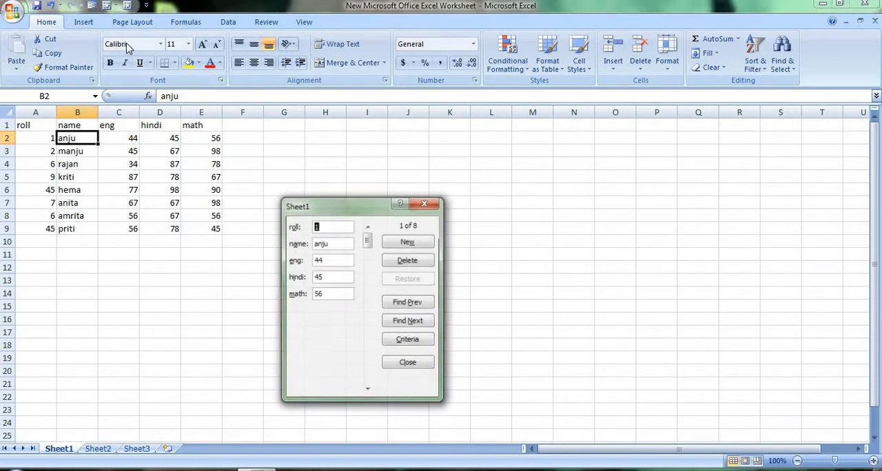
{"action": "left_click", "coordinate": [408, 342]}
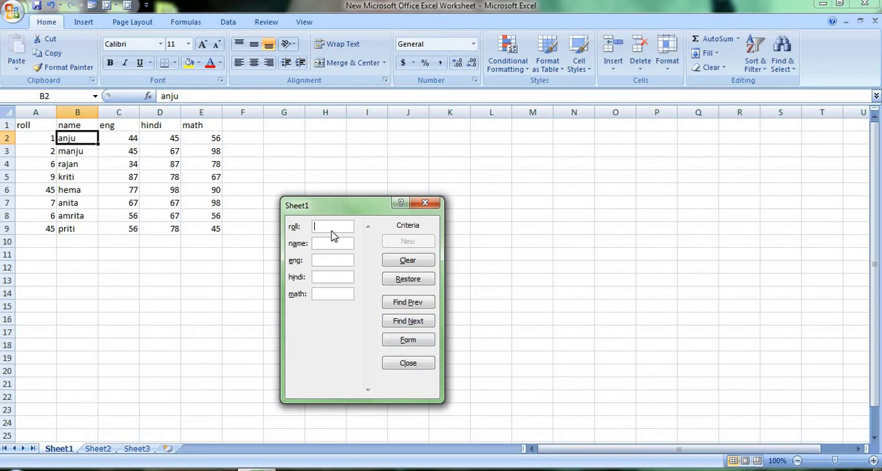
{"action": "type", "text": "6"}
{"action": "key", "text": "Return"}
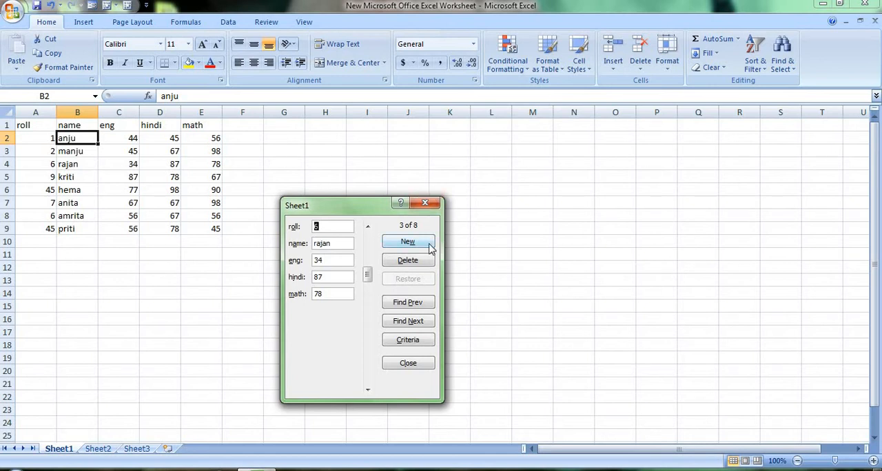
{"action": "left_click", "coordinate": [430, 203]}
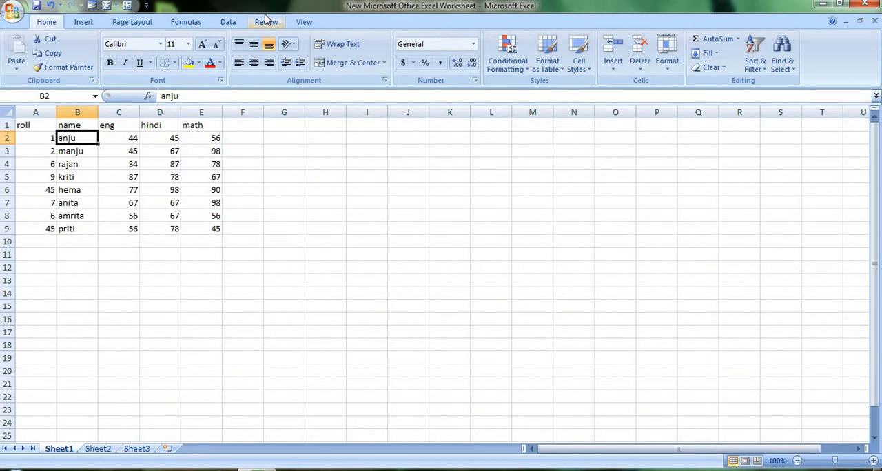
Step: Sort the marks table by the name column on values, in A to Z order
{"action": "left_click", "coordinate": [230, 24]}
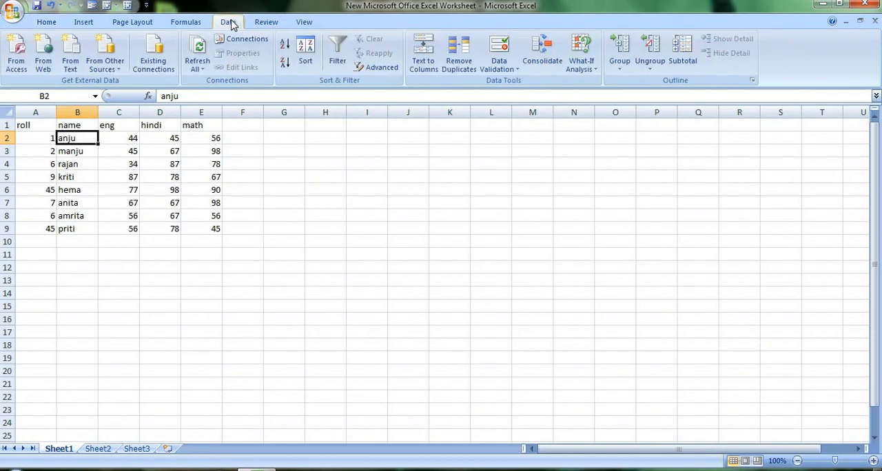
{"action": "left_click", "coordinate": [306, 62]}
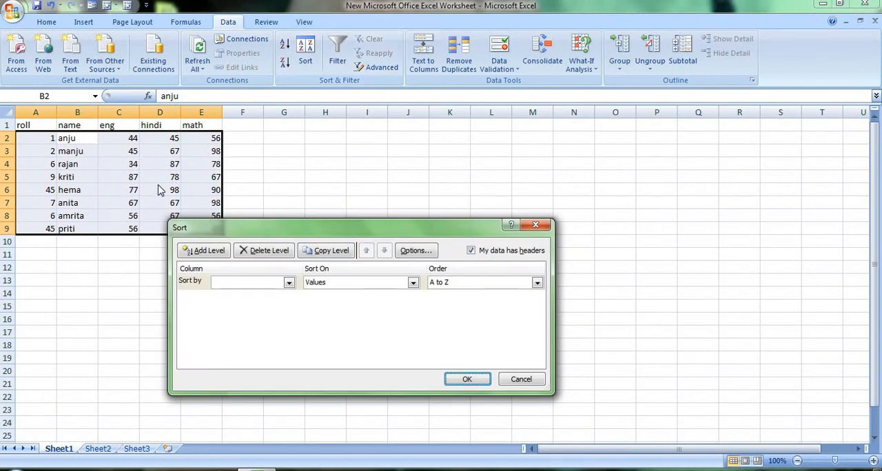
{"action": "left_click", "coordinate": [288, 283]}
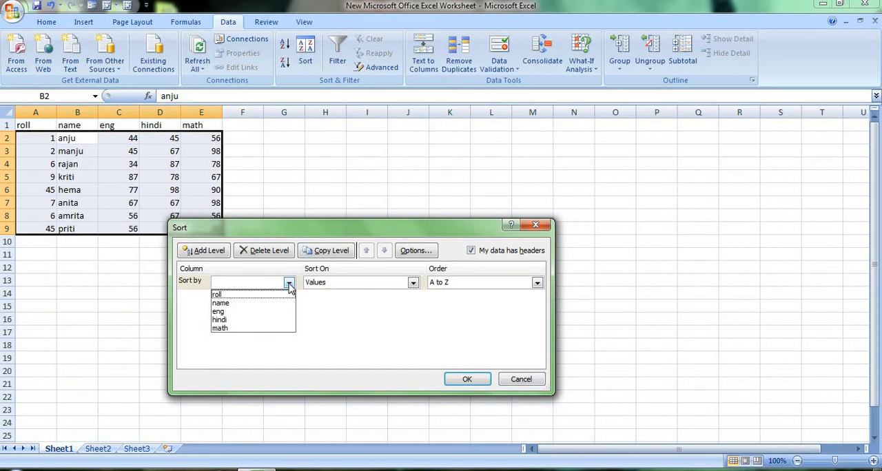
{"action": "left_click", "coordinate": [275, 303]}
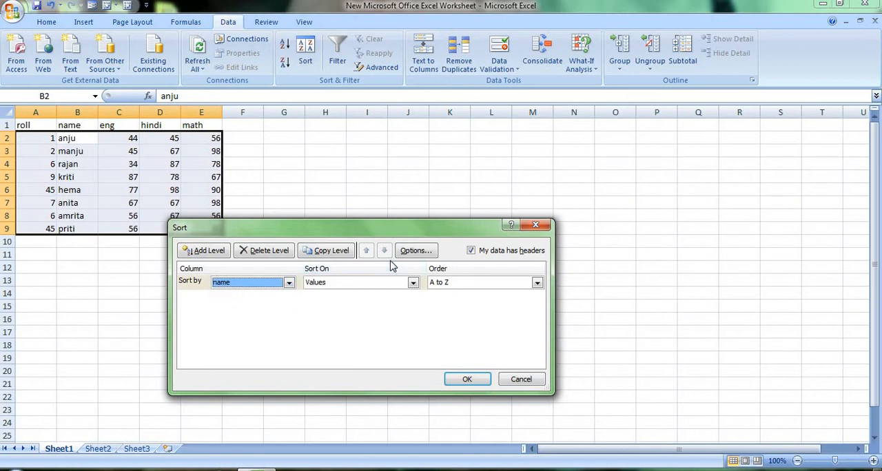
{"action": "left_click", "coordinate": [537, 283]}
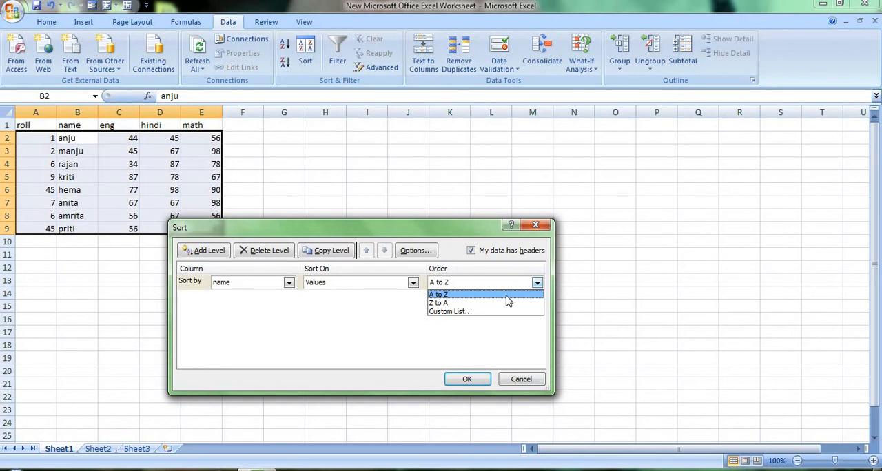
{"action": "left_click", "coordinate": [508, 295]}
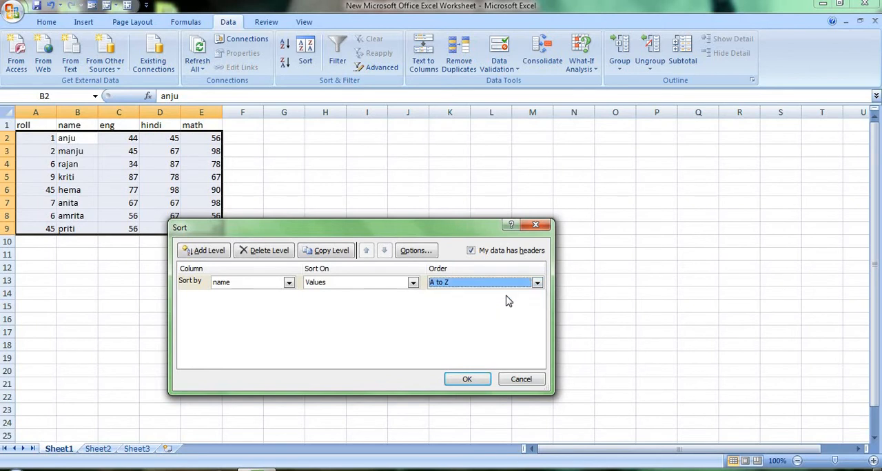
{"action": "left_click", "coordinate": [467, 379]}
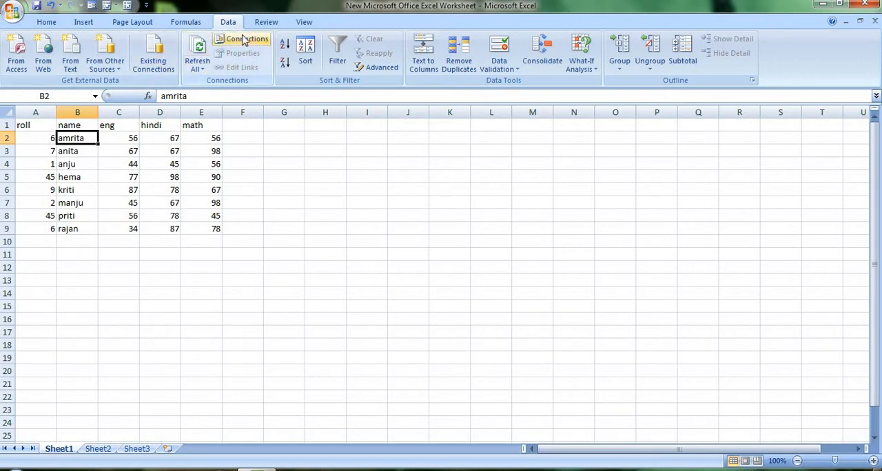
Step: Turn on filtering for the marks table and filter the roll column to show only 45
{"action": "left_click", "coordinate": [337, 59]}
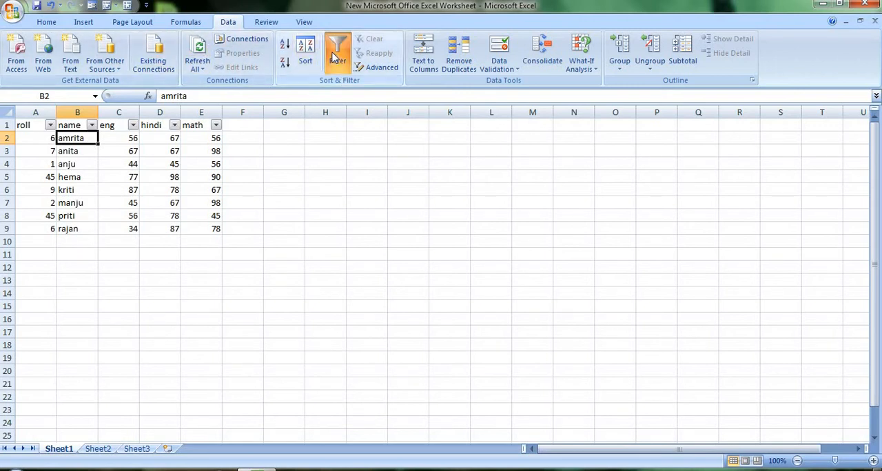
{"action": "left_click", "coordinate": [51, 124]}
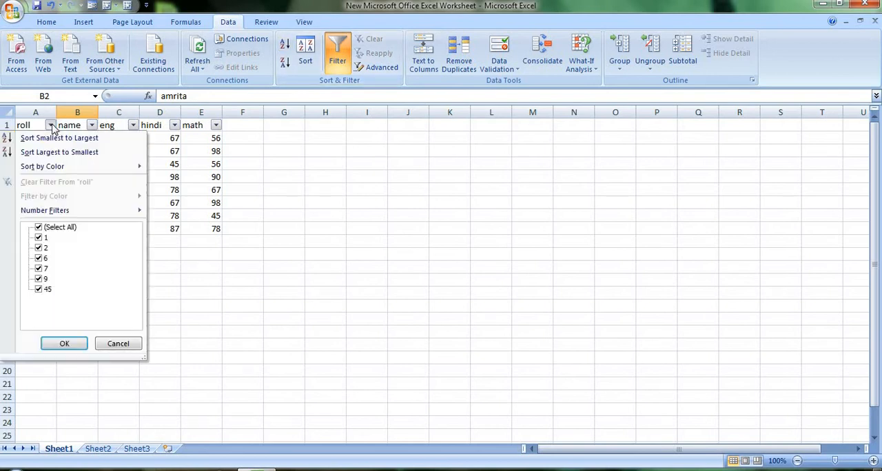
{"action": "left_click", "coordinate": [39, 279]}
{"action": "left_click", "coordinate": [39, 268]}
{"action": "left_click", "coordinate": [39, 258]}
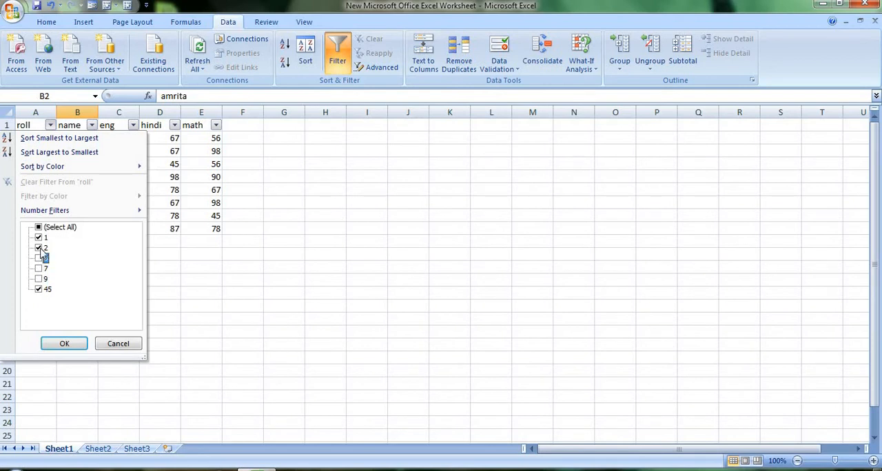
{"action": "left_click", "coordinate": [39, 248]}
{"action": "left_click", "coordinate": [43, 238]}
{"action": "left_click", "coordinate": [64, 343]}
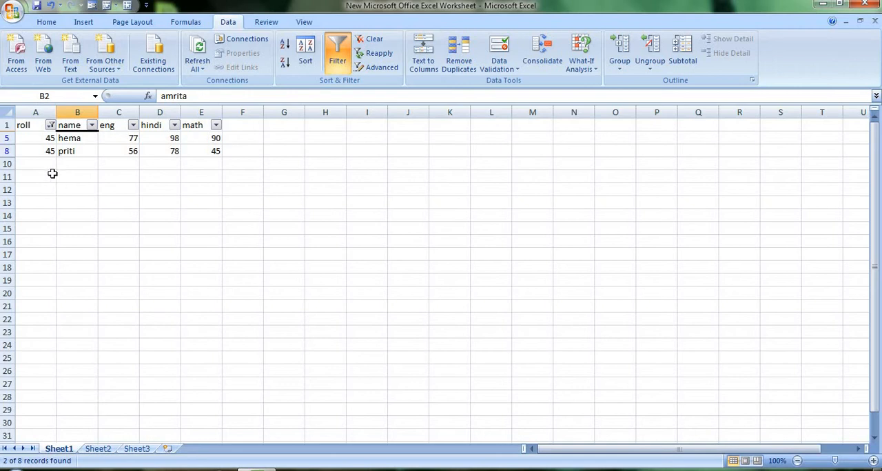
Step: Dismiss the roll filter options unchanged and set the roll number in cell A8 to 32
{"action": "left_click", "coordinate": [51, 125]}
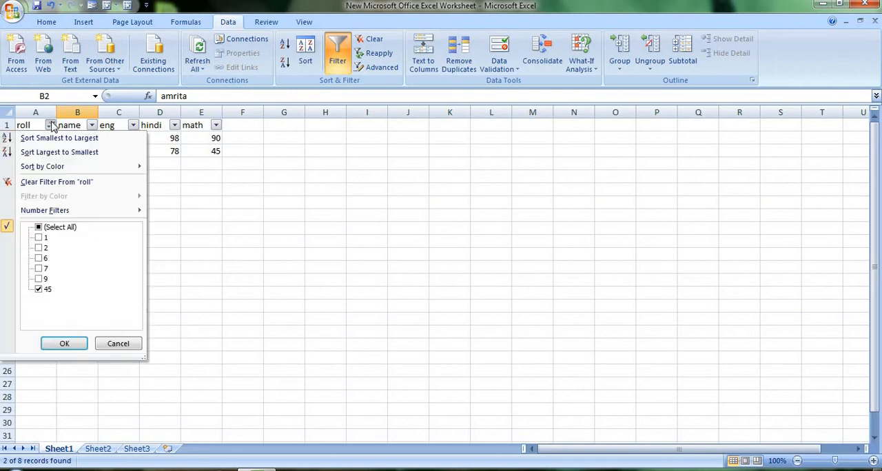
{"action": "left_click", "coordinate": [118, 344]}
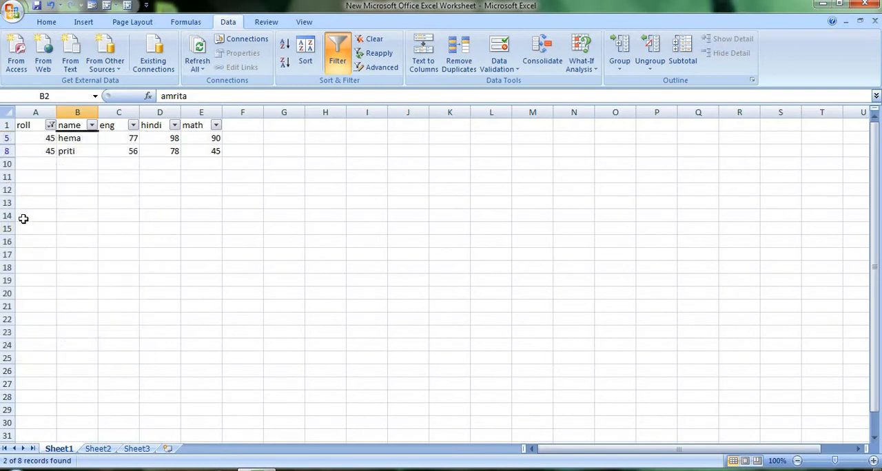
{"action": "left_click", "coordinate": [49, 154]}
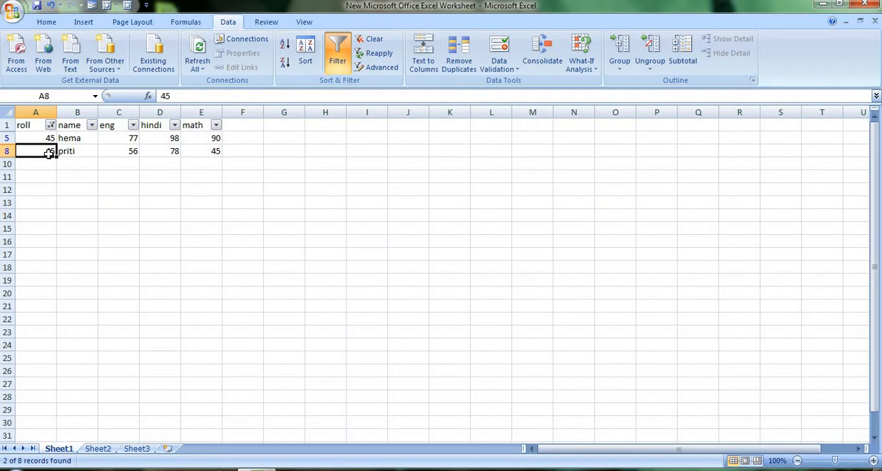
{"action": "type", "text": "32"}
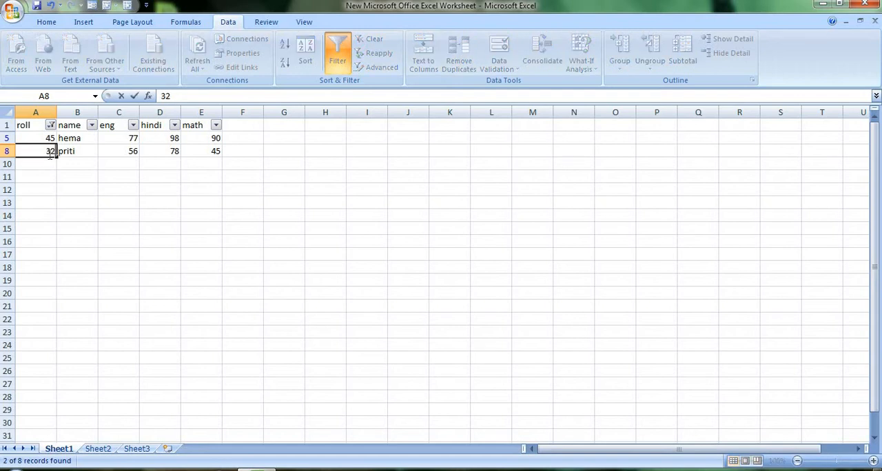
{"action": "left_click", "coordinate": [56, 201]}
Step: Reapply the roll column filter with only 45 selected
{"action": "left_click", "coordinate": [52, 126]}
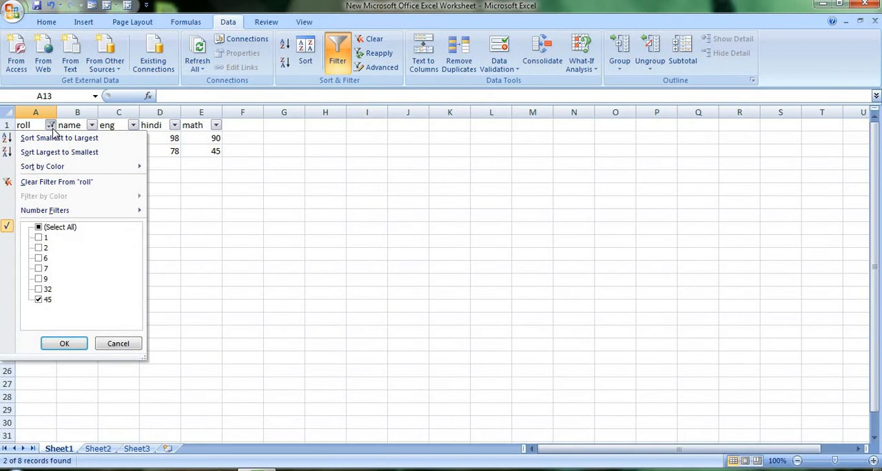
{"action": "left_click", "coordinate": [39, 300]}
{"action": "left_click", "coordinate": [38, 300]}
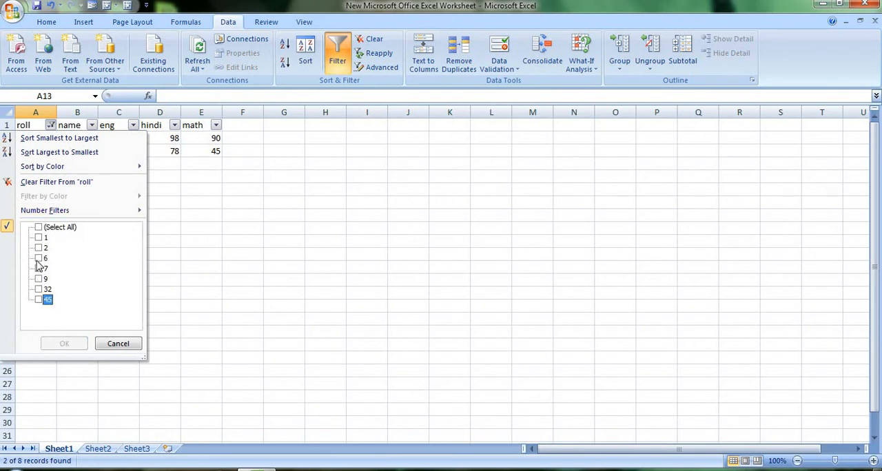
{"action": "left_click", "coordinate": [39, 299]}
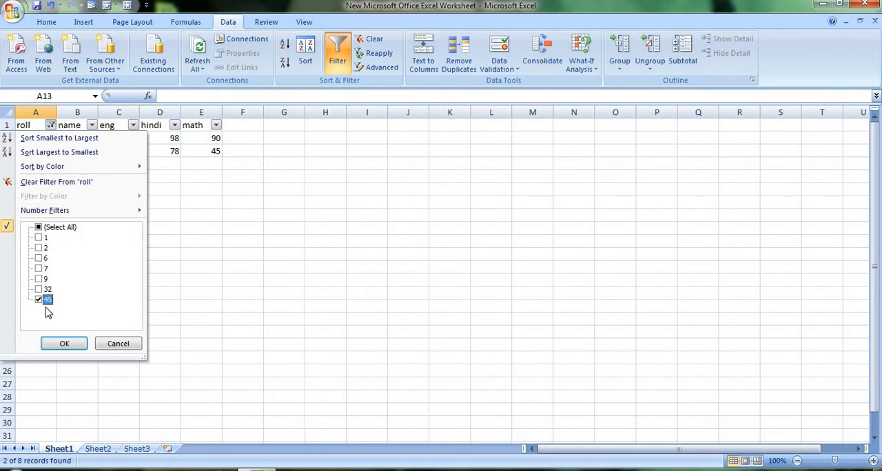
{"action": "left_click", "coordinate": [61, 342]}
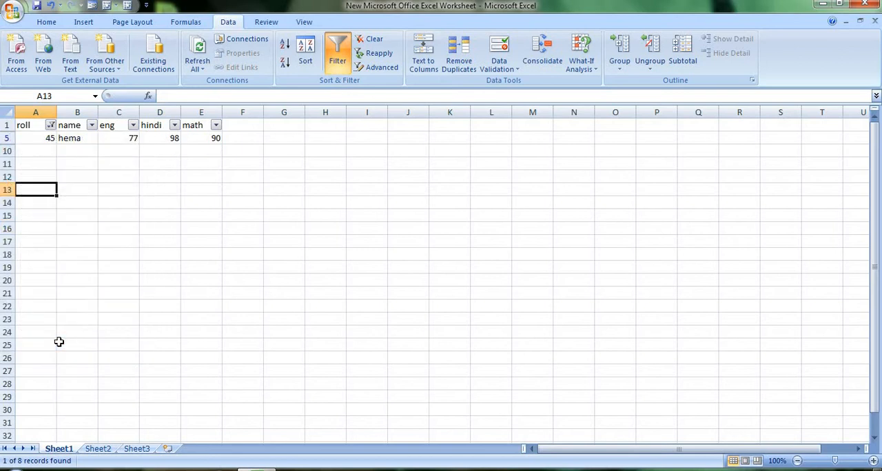
Step: Select all values in the roll column filter to show every record again
{"action": "left_click", "coordinate": [51, 125]}
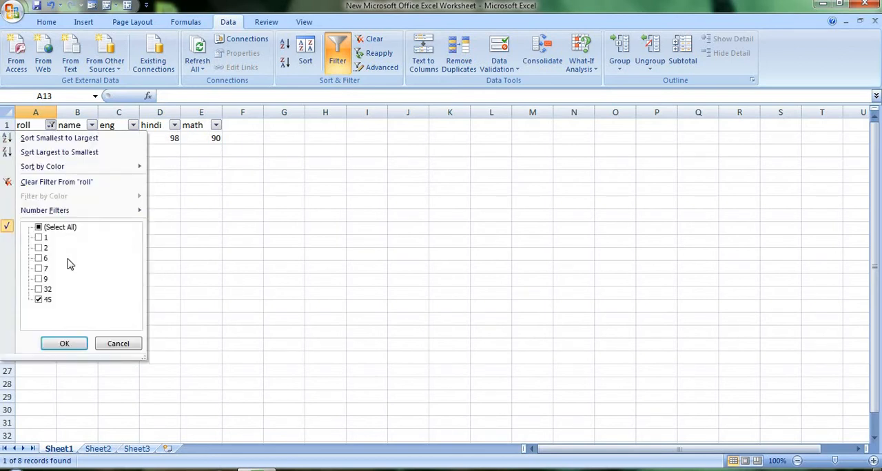
{"action": "left_click", "coordinate": [39, 227]}
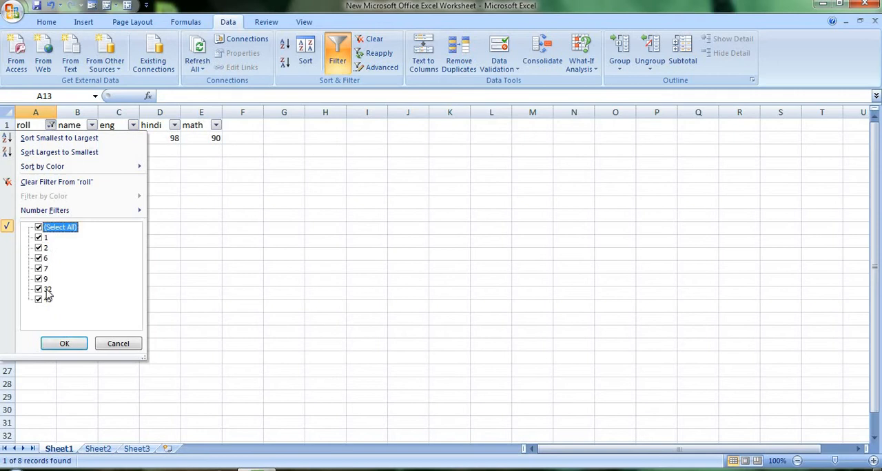
{"action": "left_click", "coordinate": [63, 344]}
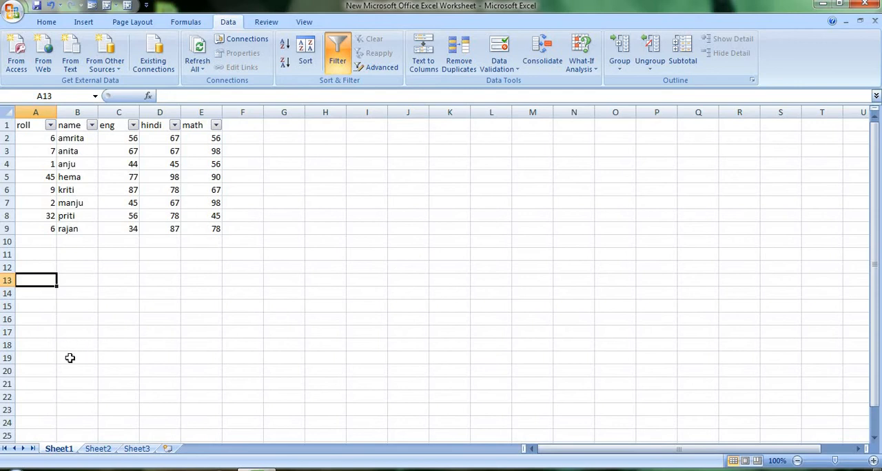
Step: Review the math column's filter values and close the list with everything still selected
{"action": "left_click", "coordinate": [216, 125]}
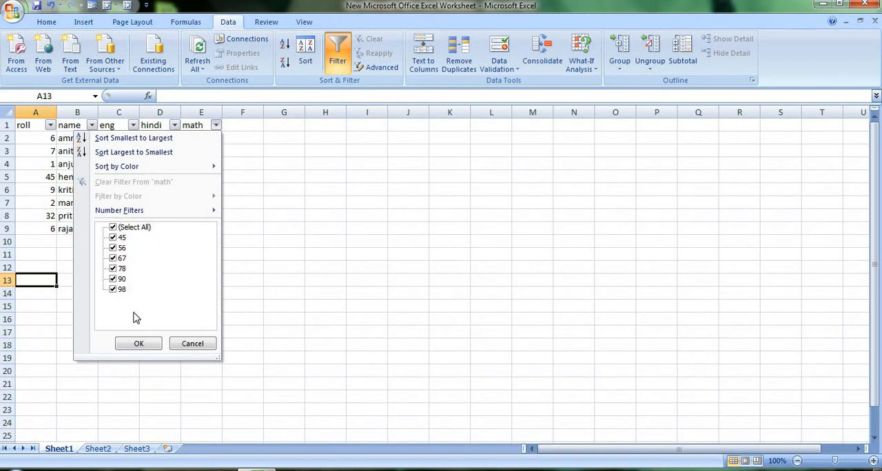
{"action": "left_click", "coordinate": [139, 345]}
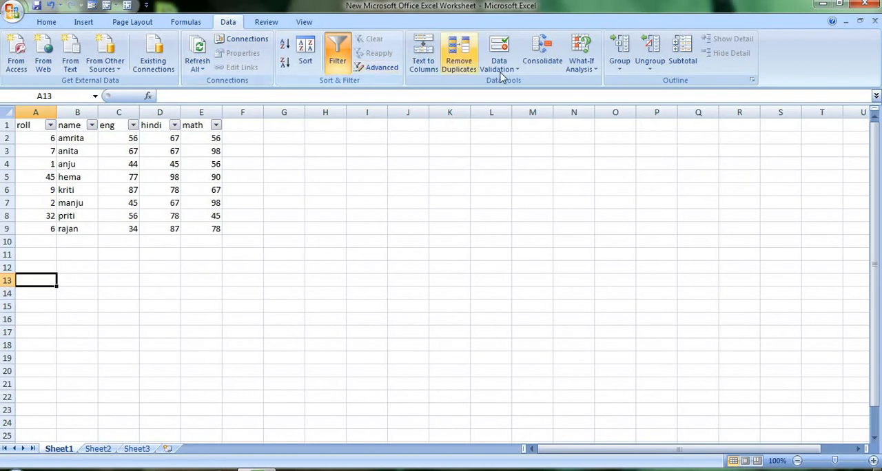
Step: Add Sum subtotals for hindi and math to the marks table at each change in roll, with a cell inside the table selected
{"action": "left_click", "coordinate": [685, 62]}
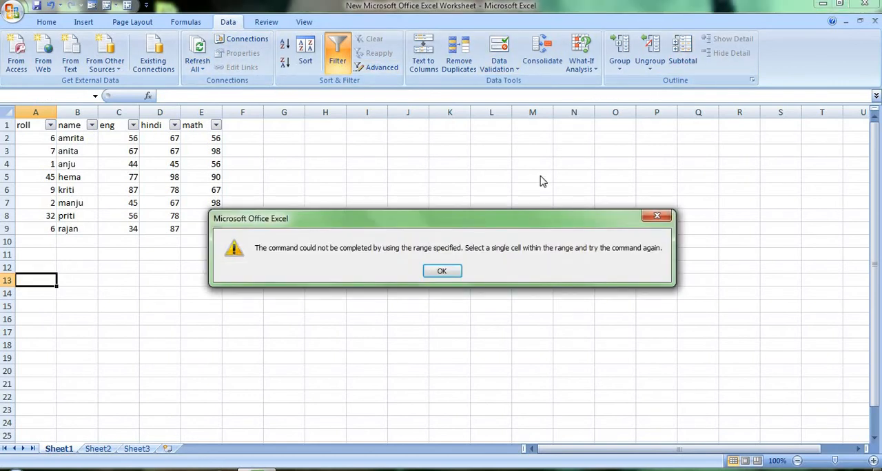
{"action": "left_click", "coordinate": [448, 271]}
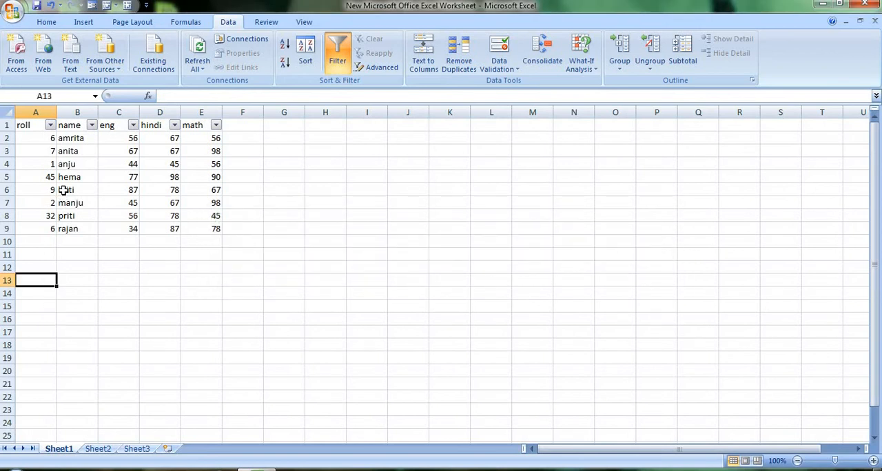
{"action": "left_click", "coordinate": [68, 154]}
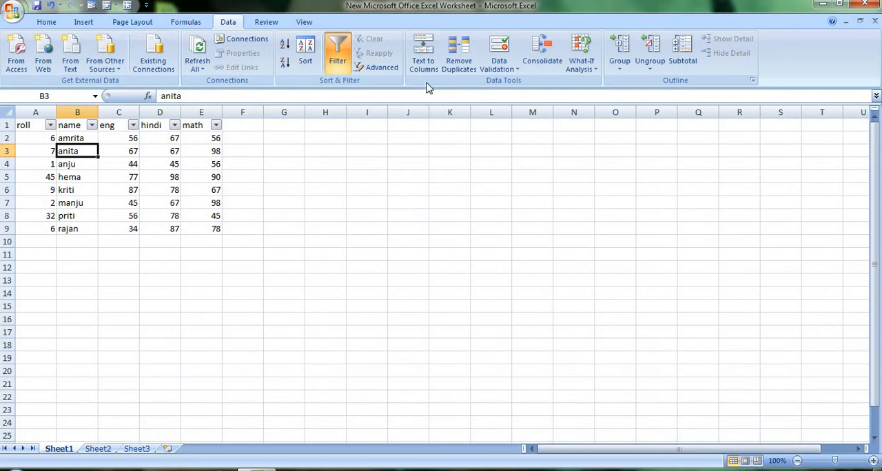
{"action": "left_click", "coordinate": [680, 55]}
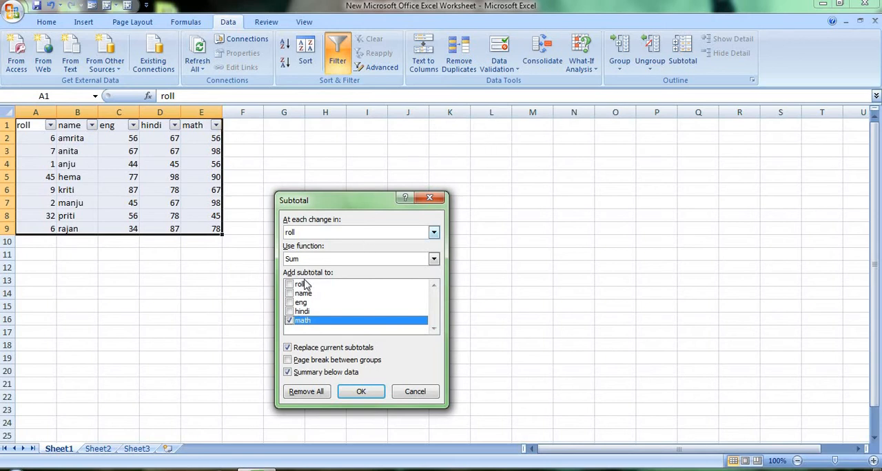
{"action": "left_click", "coordinate": [289, 319]}
{"action": "left_click", "coordinate": [289, 312]}
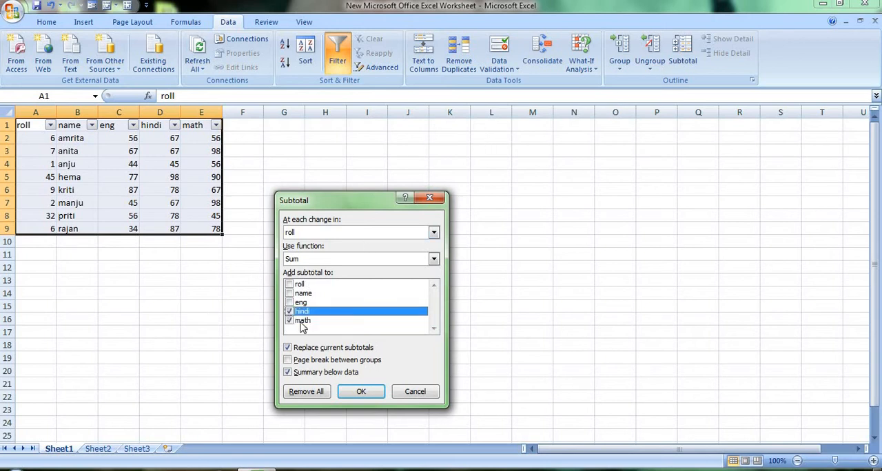
{"action": "left_click", "coordinate": [359, 392]}
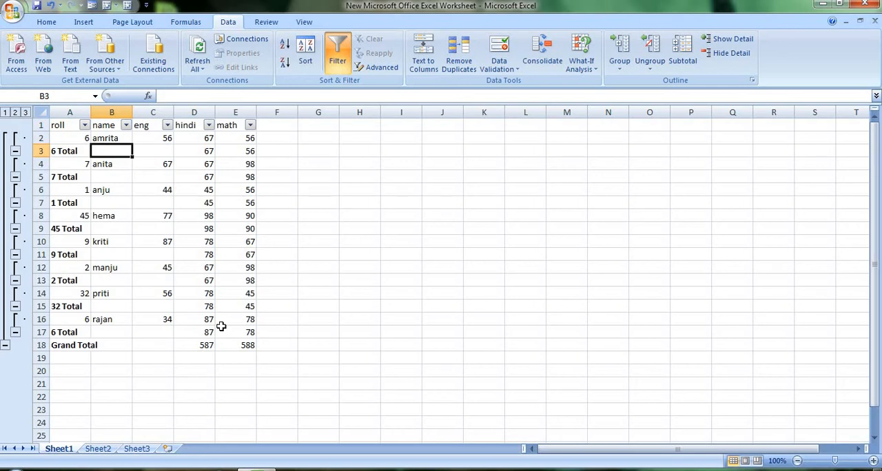
Step: Enter the employee table headers name, dept, desig and sal in cells H1 to K1
{"action": "left_click", "coordinate": [381, 149]}
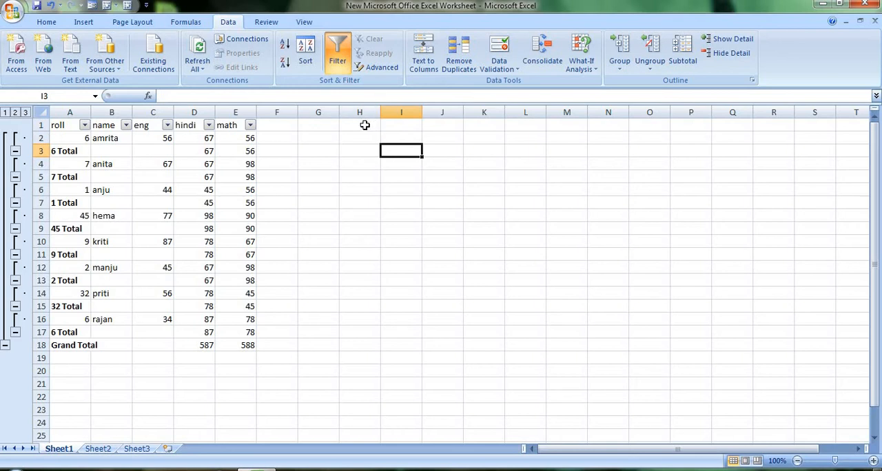
{"action": "left_click", "coordinate": [364, 125]}
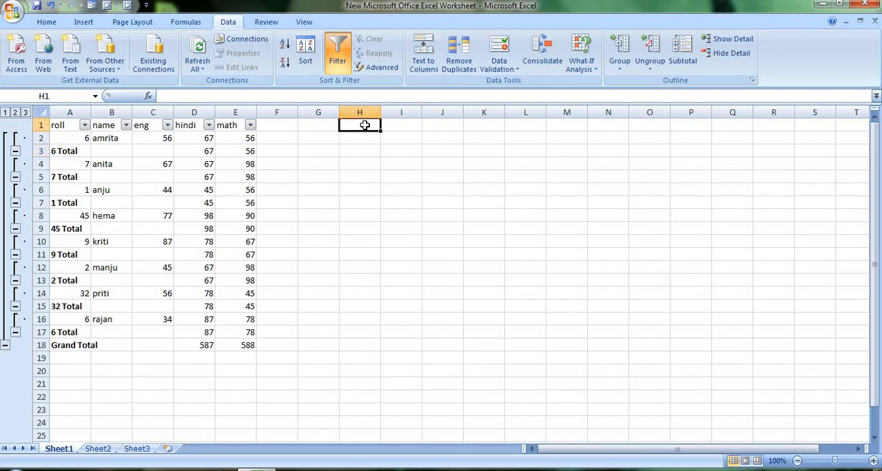
{"action": "type", "text": "name"}
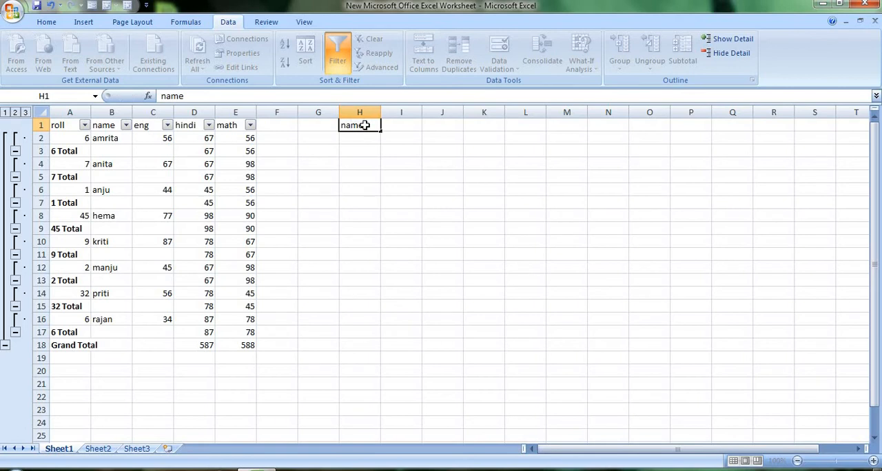
{"action": "key", "text": "Tab"}
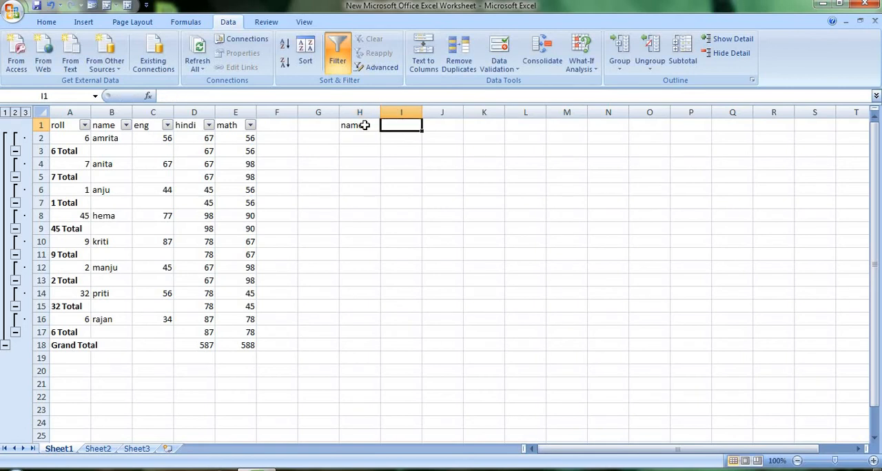
{"action": "type", "text": "dept"}
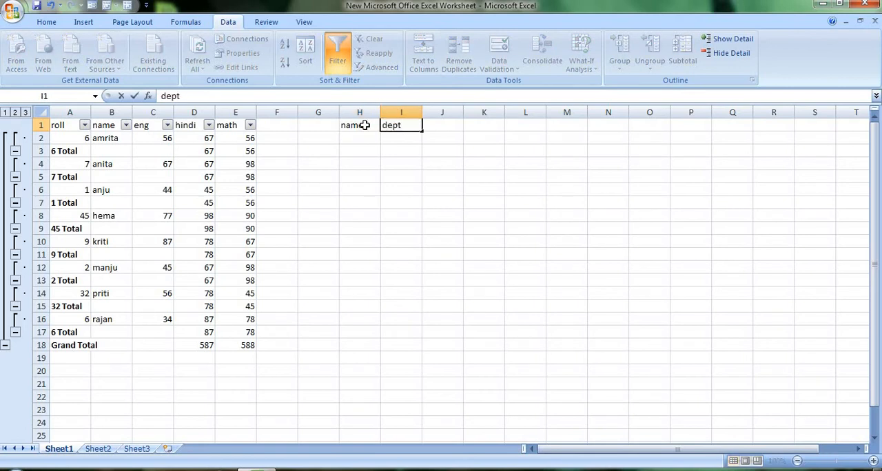
{"action": "key", "text": "Tab"}
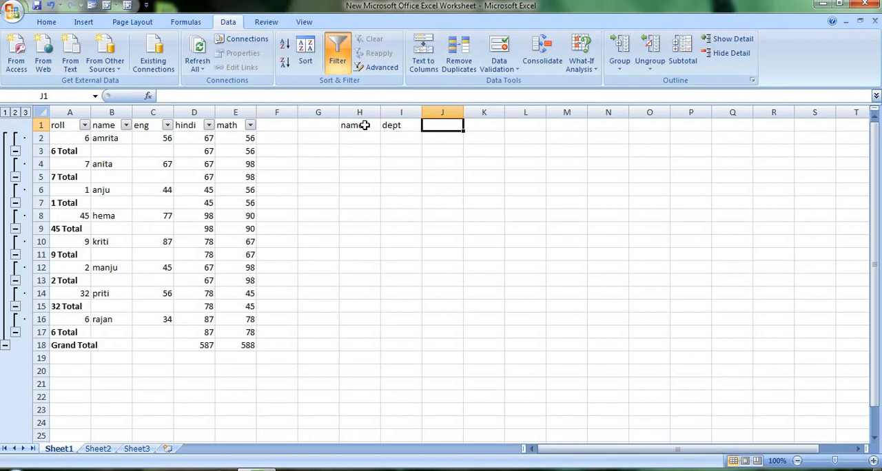
{"action": "type", "text": "deg"}
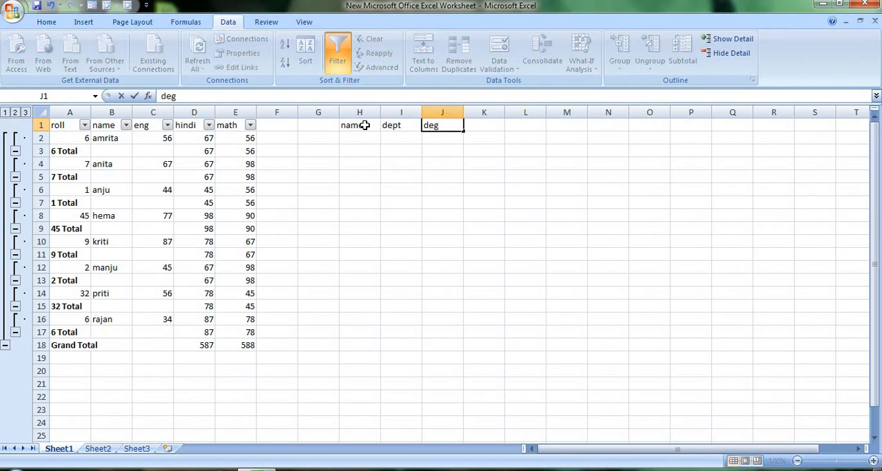
{"action": "key", "text": "BackSpace"}
{"action": "type", "text": "sig"}
{"action": "key", "text": "Tab"}
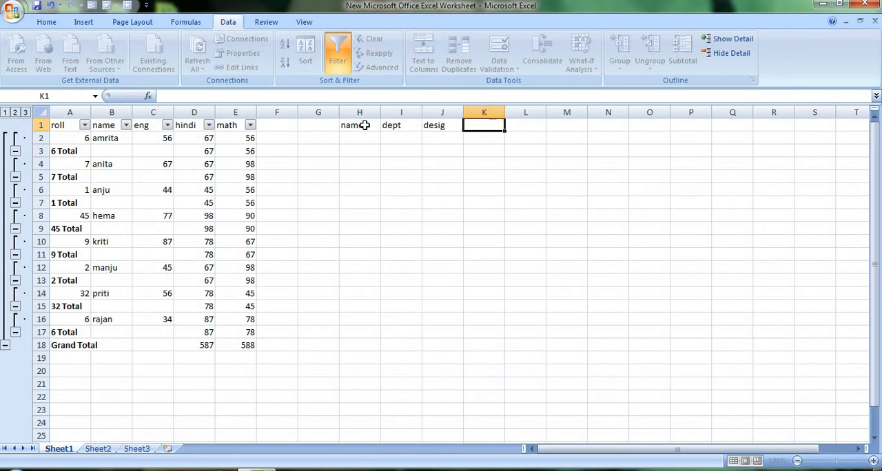
{"action": "type", "text": "sal"}
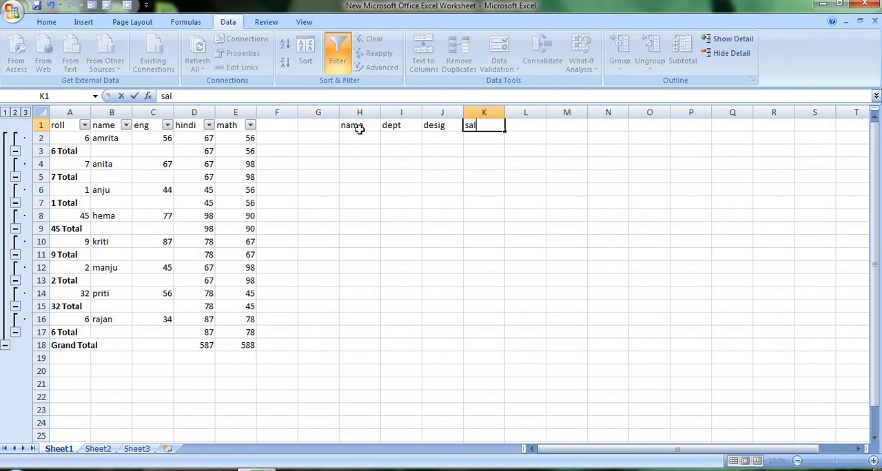
Step: Fill row 2 of the employee table with the first employee's name, dept sale, desig mngr and sal 20000
{"action": "left_click", "coordinate": [352, 136]}
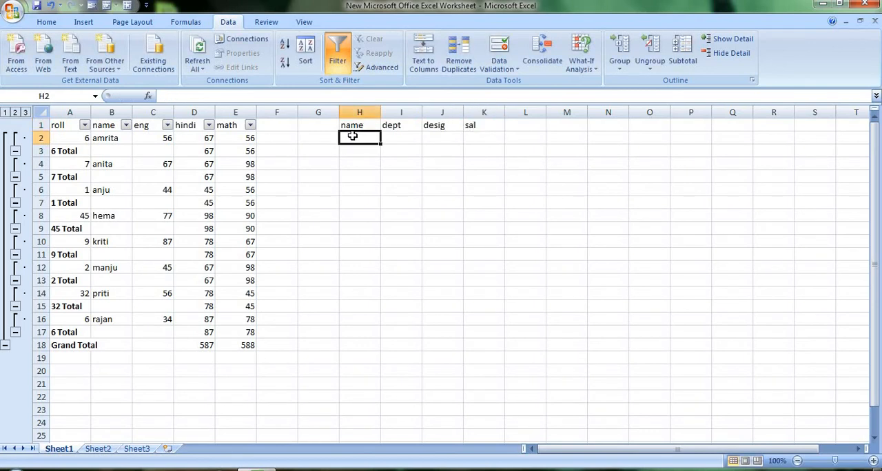
{"action": "type", "text": "anika"}
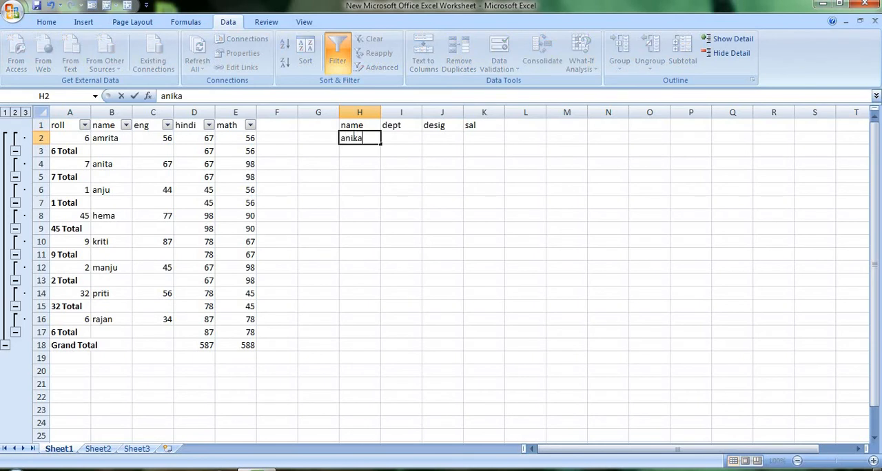
{"action": "left_click", "coordinate": [390, 139]}
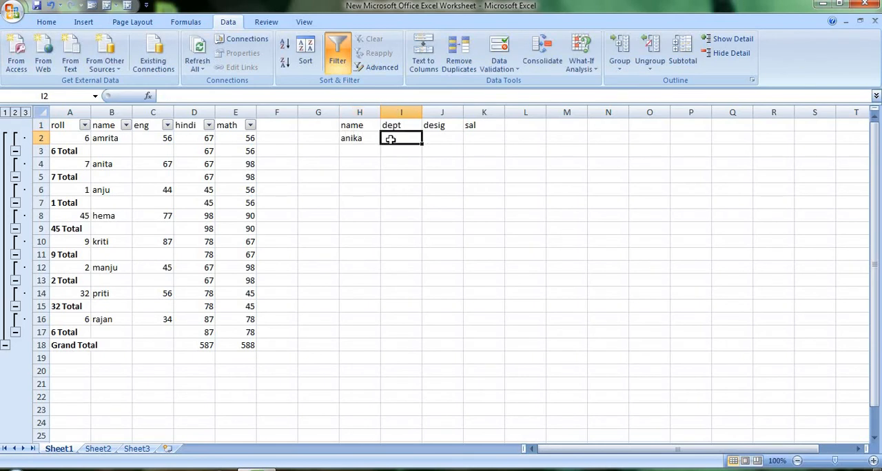
{"action": "type", "text": "s"}
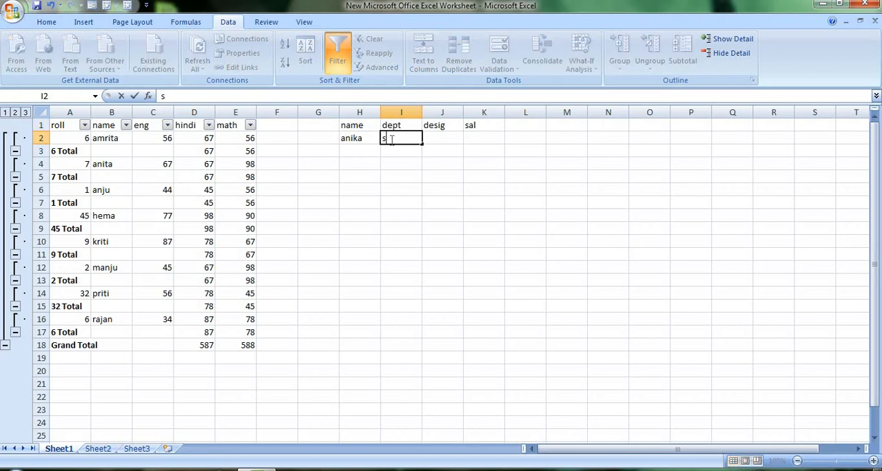
{"action": "type", "text": "ale"}
{"action": "left_click", "coordinate": [427, 141]}
{"action": "type", "text": "mng"}
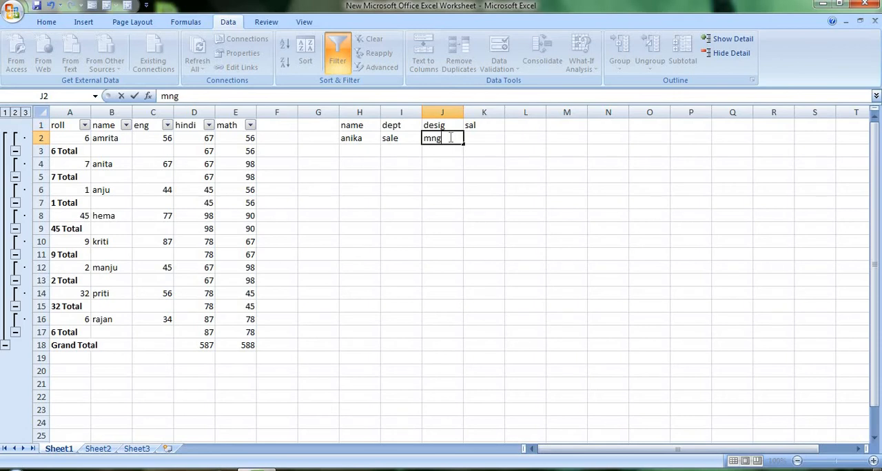
{"action": "type", "text": "r"}
{"action": "left_click", "coordinate": [471, 139]}
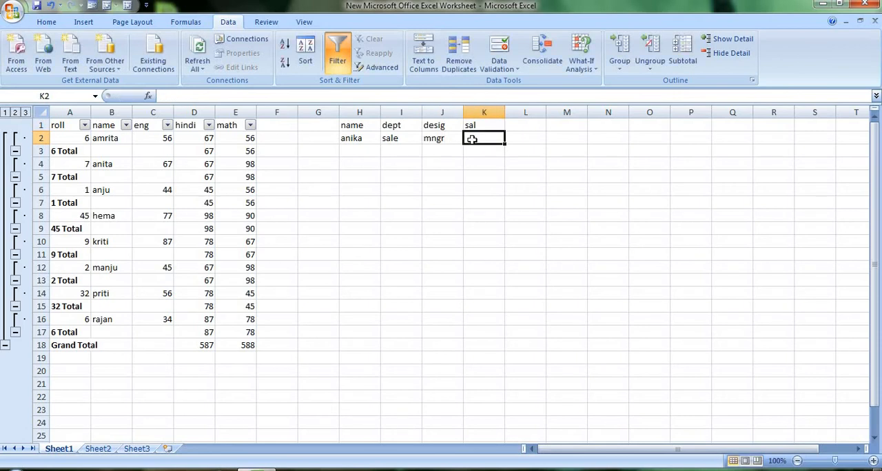
{"action": "type", "text": "20000"}
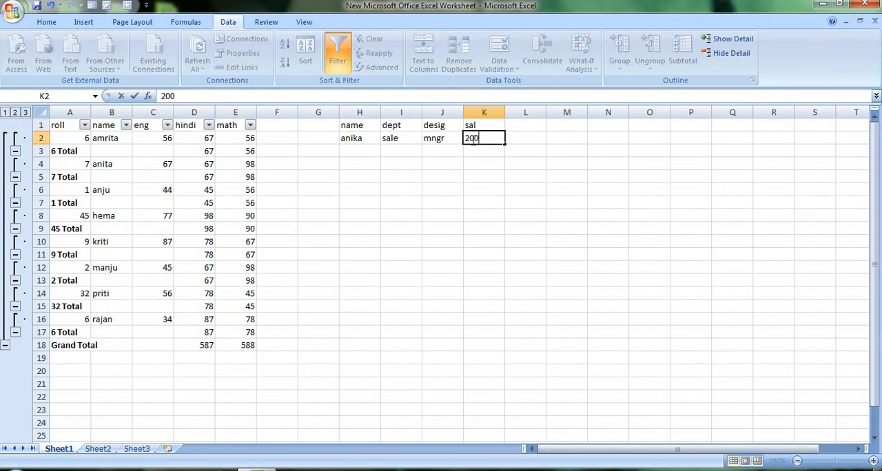
Step: Fill row 3 of the employee table with the second employee's name, dept devlop, desig mngr and sal 1000
{"action": "left_click", "coordinate": [362, 145]}
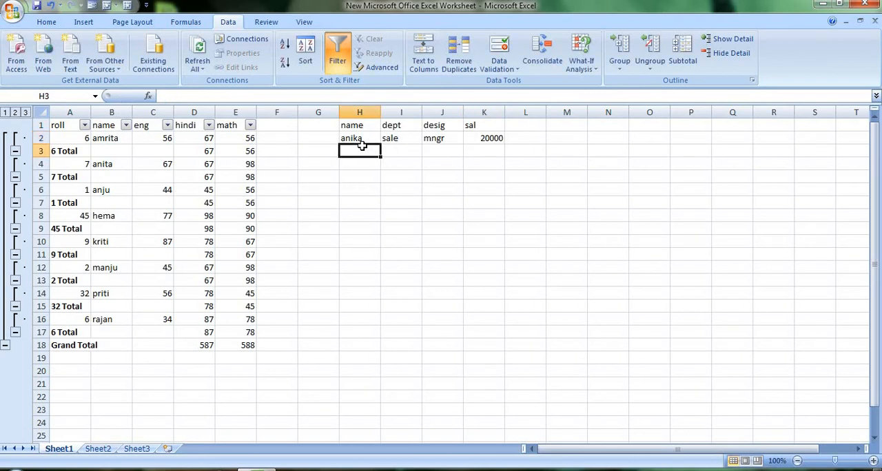
{"action": "type", "text": "manas"}
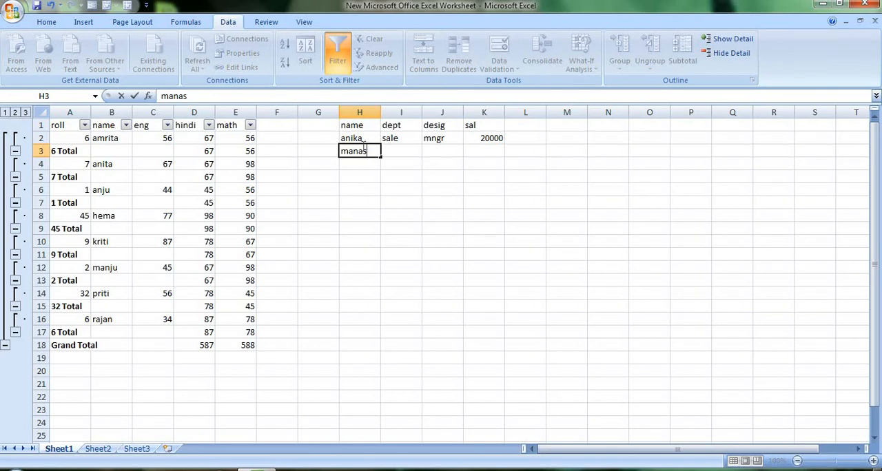
{"action": "left_click", "coordinate": [394, 162]}
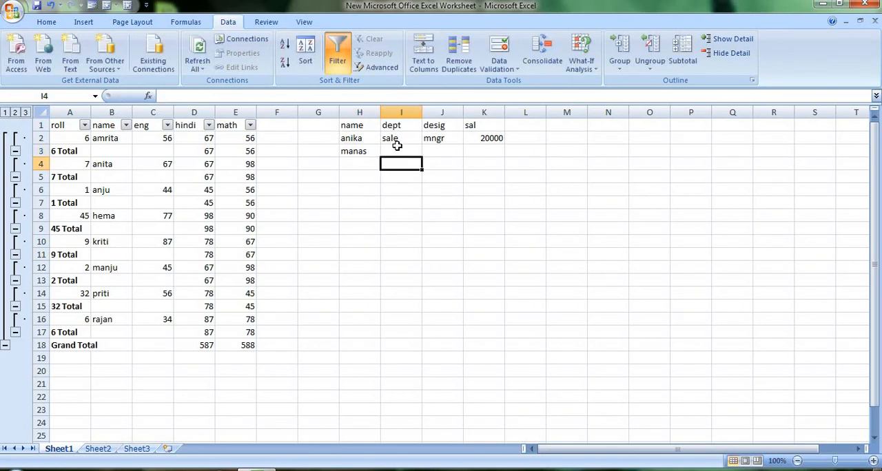
{"action": "left_click", "coordinate": [396, 147]}
{"action": "type", "text": "de"}
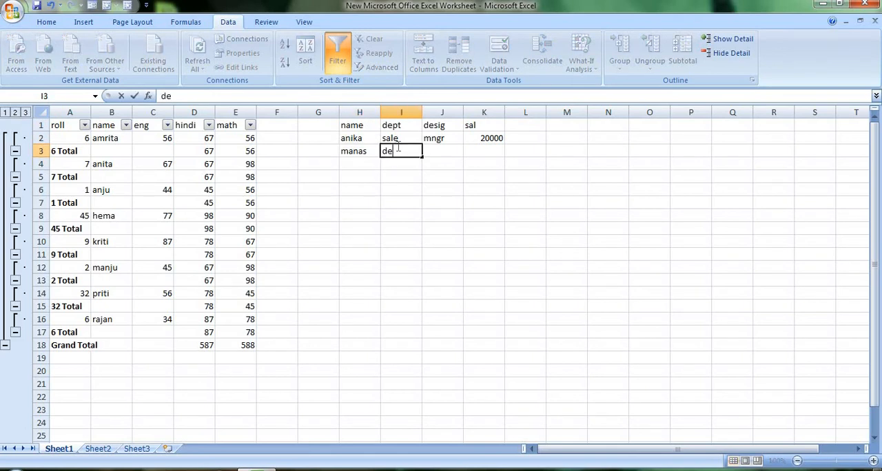
{"action": "type", "text": "vlop"}
{"action": "left_click", "coordinate": [428, 149]}
{"action": "type", "text": "mngr"}
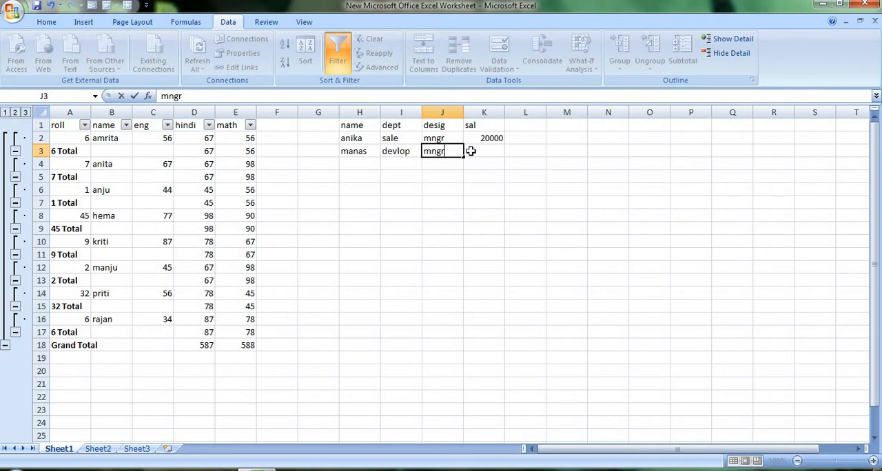
{"action": "left_click", "coordinate": [471, 150]}
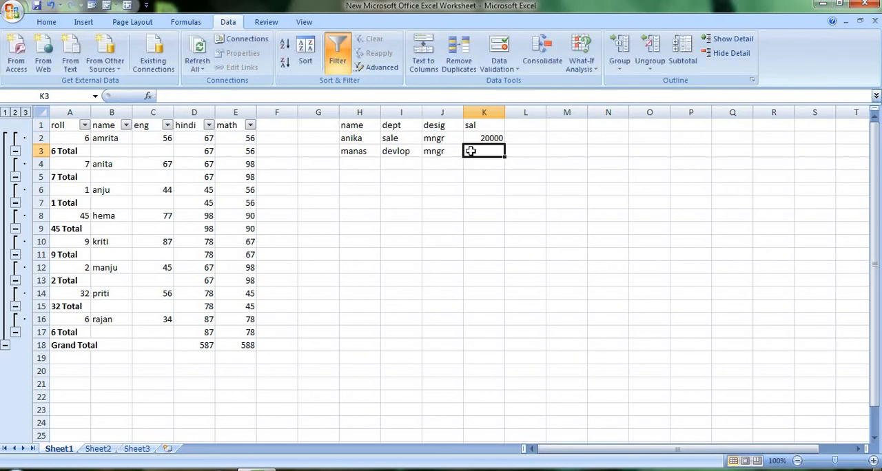
{"action": "type", "text": "1000"}
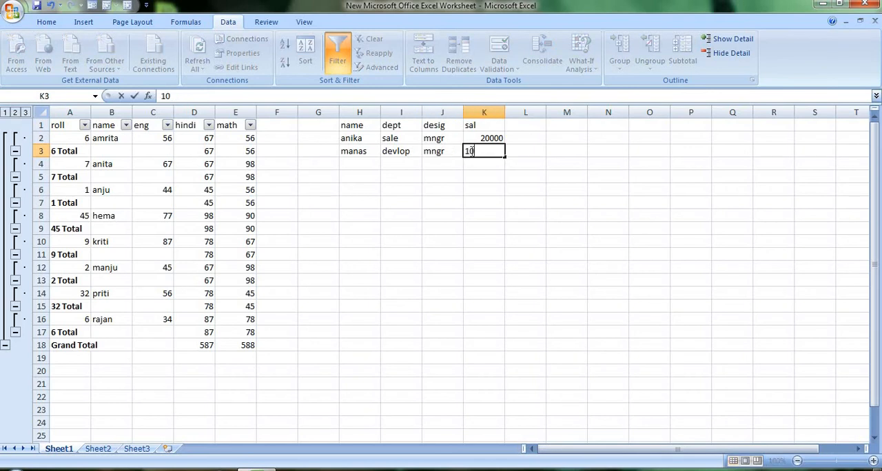
Step: Fill row 4 of the employee table with the third employee's name, dept prod and desig sr. mngr
{"action": "left_click", "coordinate": [352, 163]}
{"action": "type", "text": "pr"}
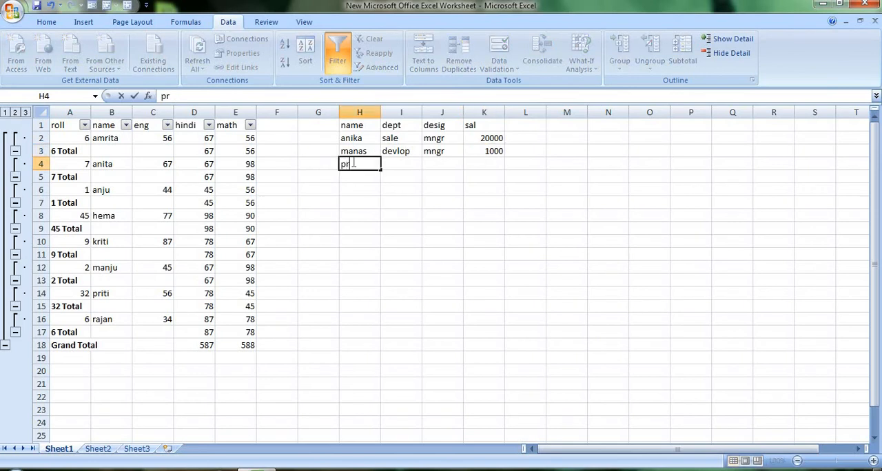
{"action": "type", "text": "iya"}
{"action": "left_click", "coordinate": [395, 168]}
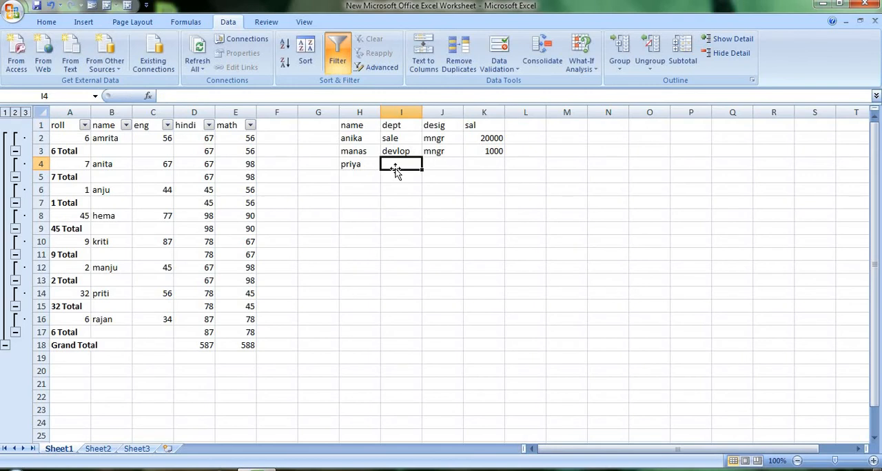
{"action": "type", "text": "prod"}
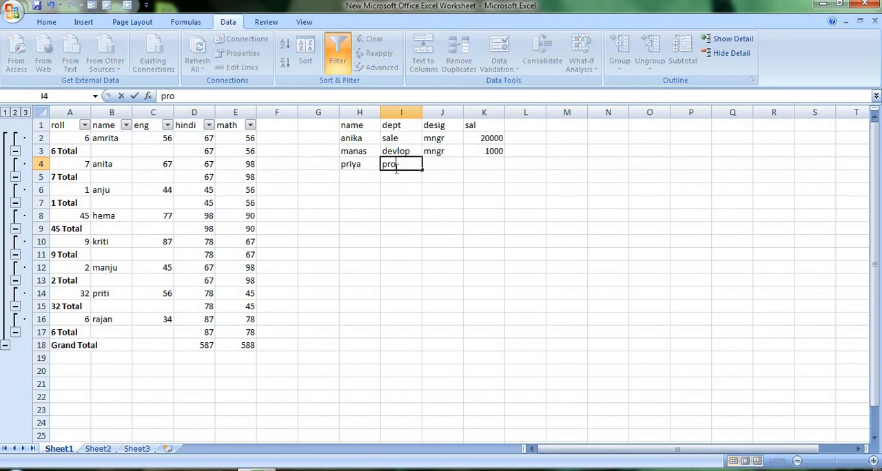
{"action": "left_click", "coordinate": [437, 166]}
{"action": "type", "text": "s"}
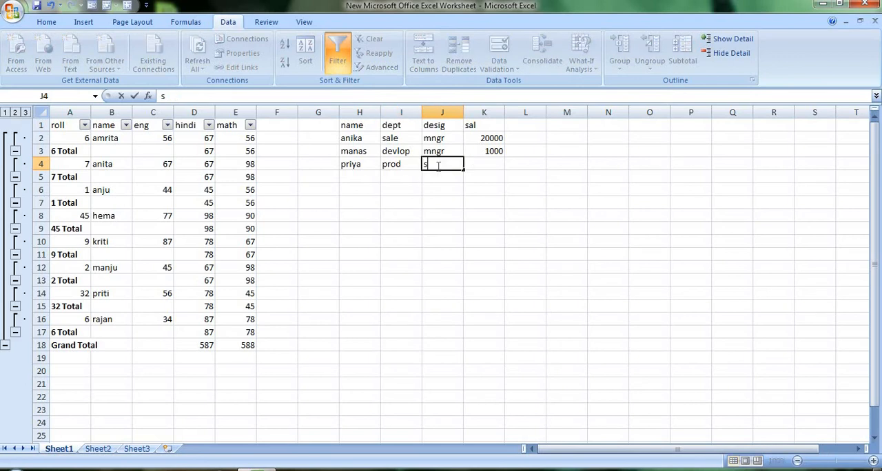
{"action": "type", "text": "r. mngr"}
Step: Correct the second employee's sal in K3 to 10000 and enter 15000 as the third employee's sal in K4
{"action": "left_click", "coordinate": [476, 162]}
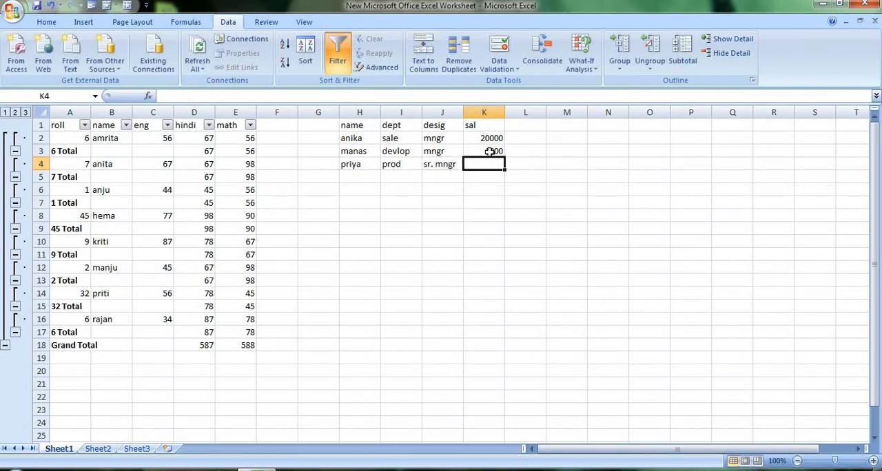
{"action": "left_click", "coordinate": [489, 151]}
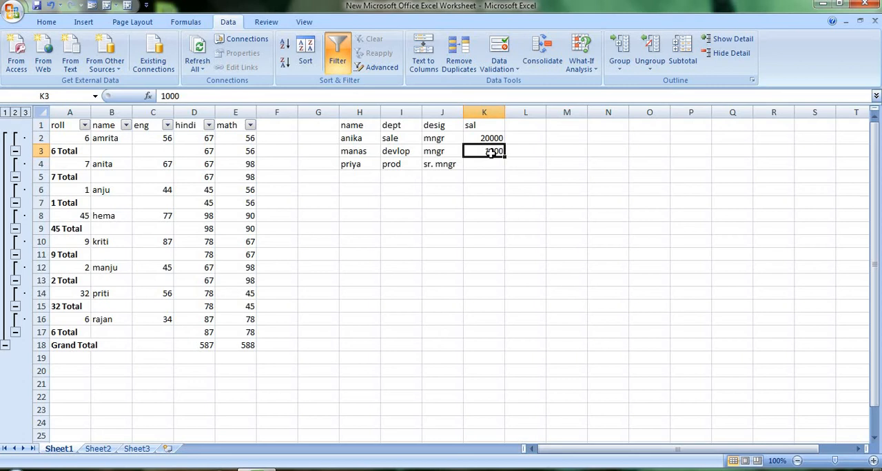
{"action": "type", "text": "1"}
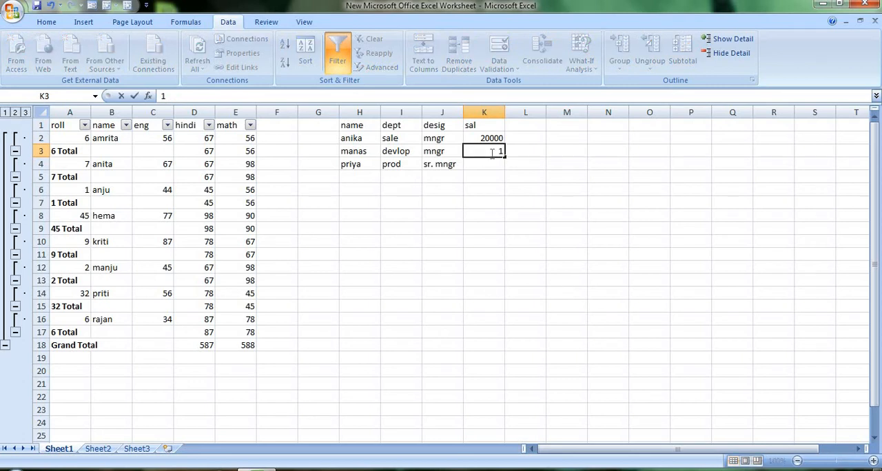
{"action": "type", "text": "0000"}
{"action": "left_click", "coordinate": [488, 168]}
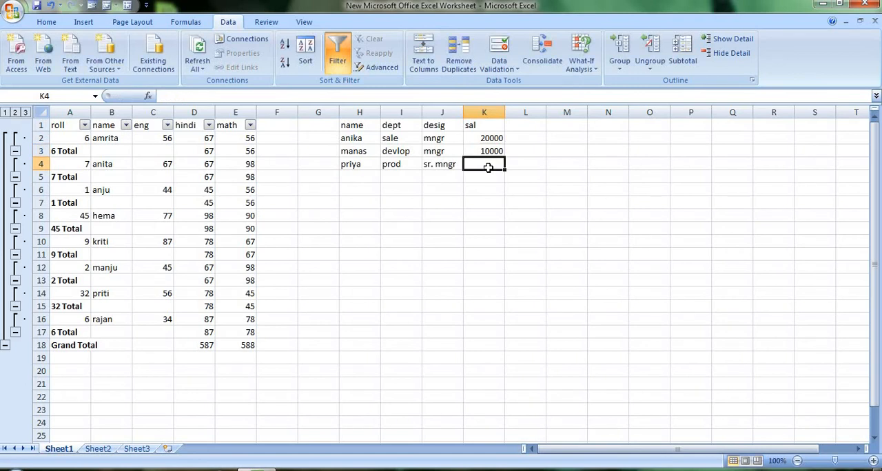
{"action": "type", "text": "15"}
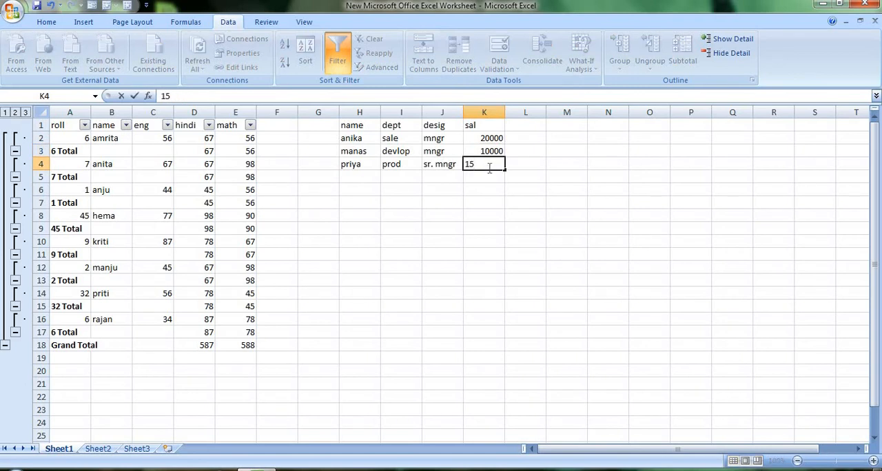
{"action": "type", "text": "000"}
Step: Fill row 5 of the employee table with the fourth employee's name, dept pur, desig mngr and sal 10000
{"action": "left_click", "coordinate": [353, 180]}
{"action": "type", "text": "anu"}
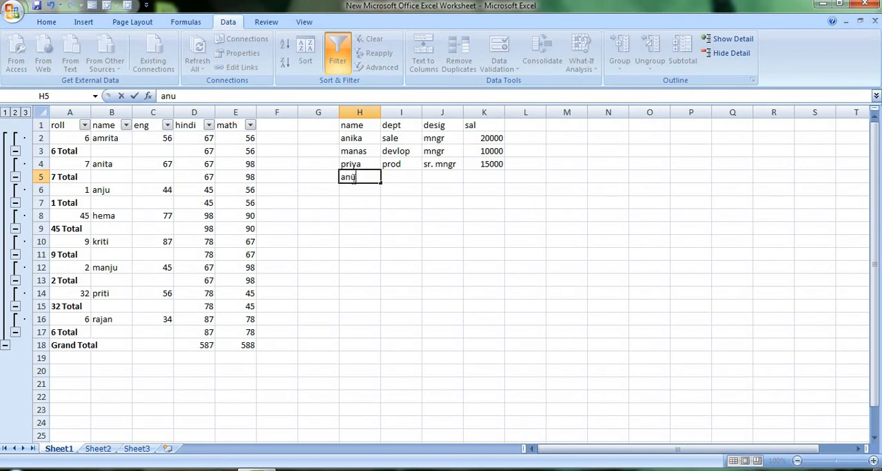
{"action": "left_click", "coordinate": [398, 175]}
{"action": "type", "text": "pur"}
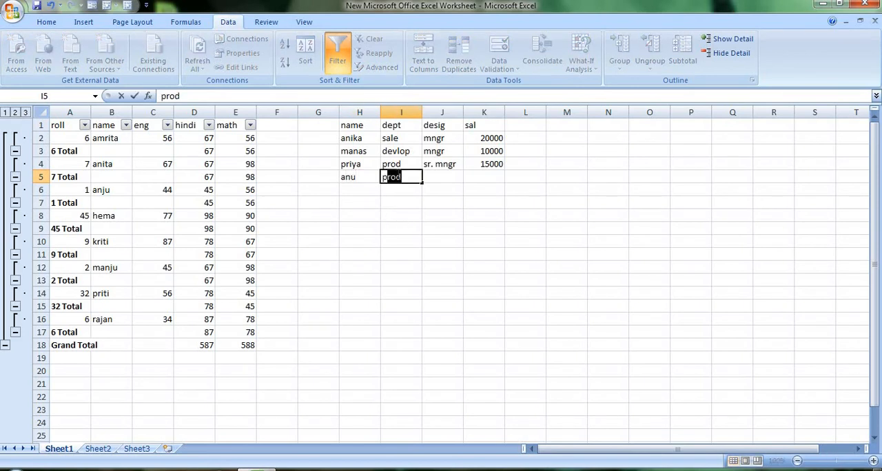
{"action": "left_click", "coordinate": [428, 179]}
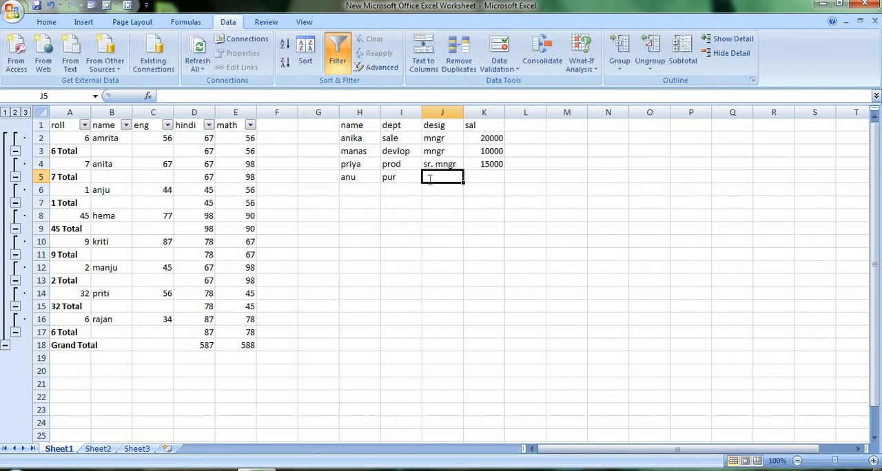
{"action": "type", "text": "mngr"}
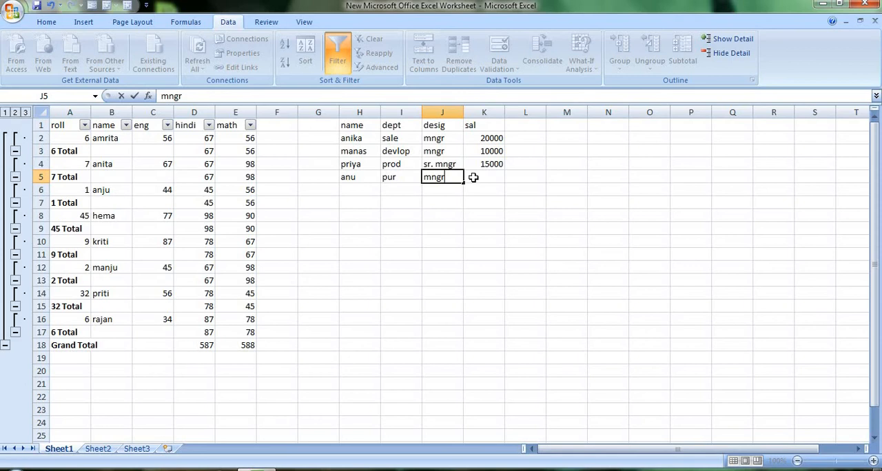
{"action": "left_click", "coordinate": [473, 177]}
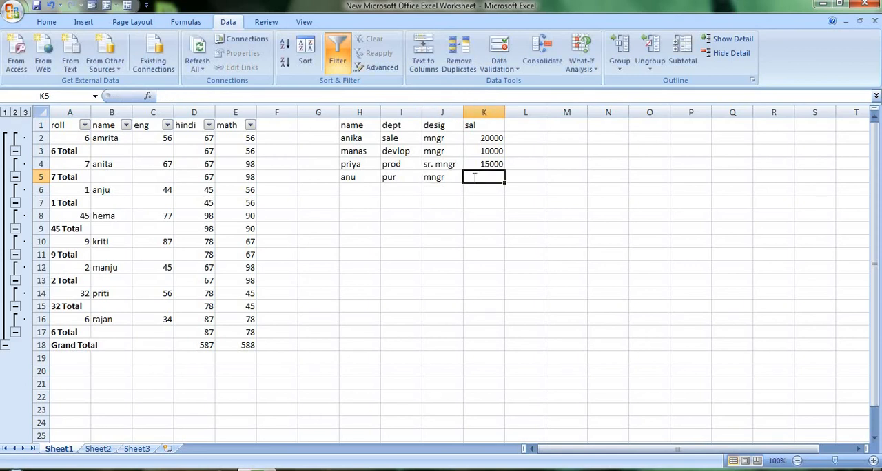
{"action": "type", "text": "10000"}
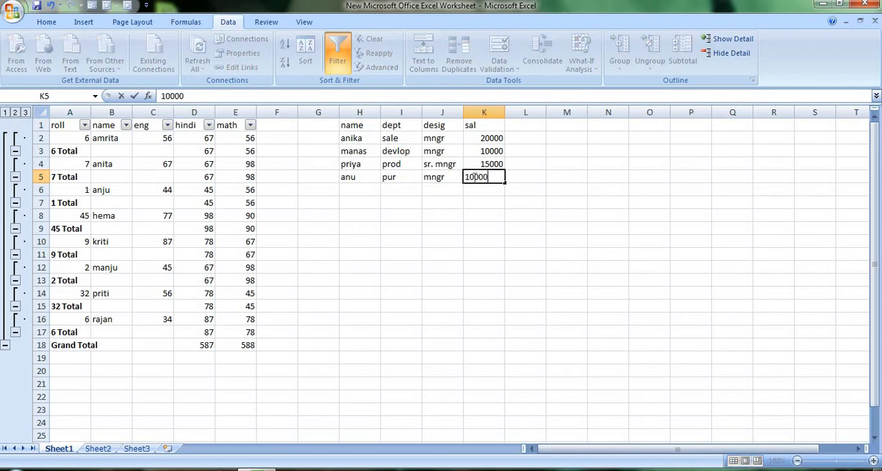
{"action": "left_click", "coordinate": [456, 252]}
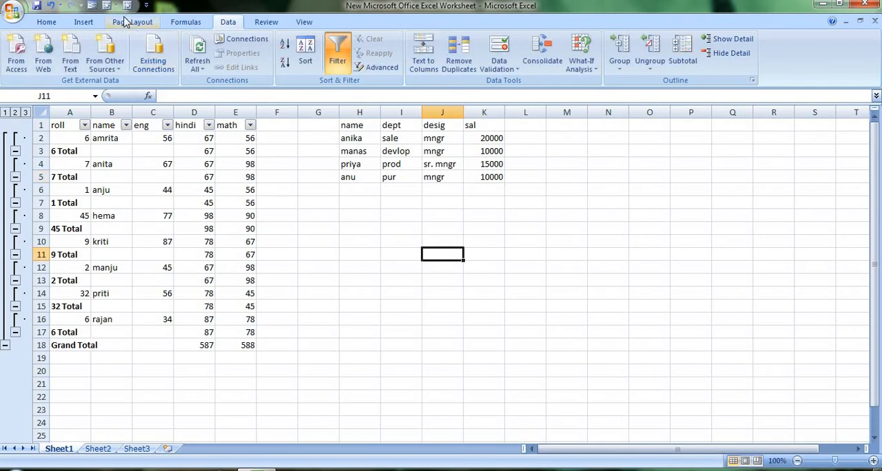
Step: Create a PivotTable from the employee table range H1:K5 and place it on a new worksheet
{"action": "left_click", "coordinate": [360, 180]}
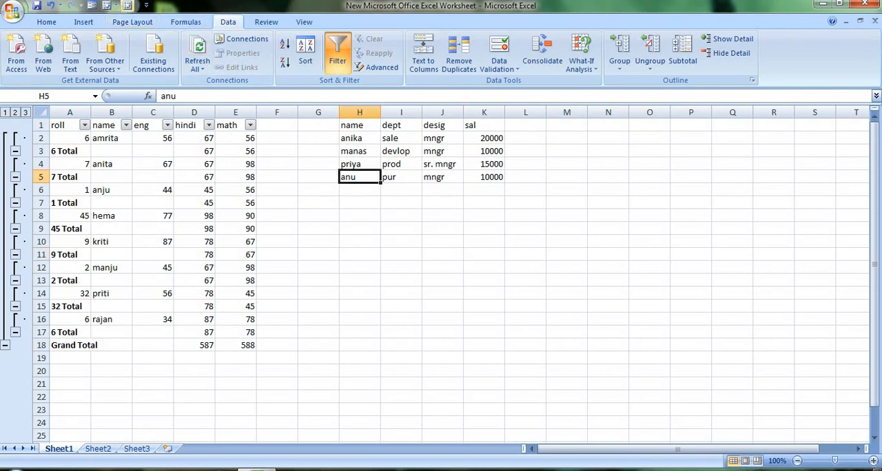
{"action": "left_click", "coordinate": [115, 8]}
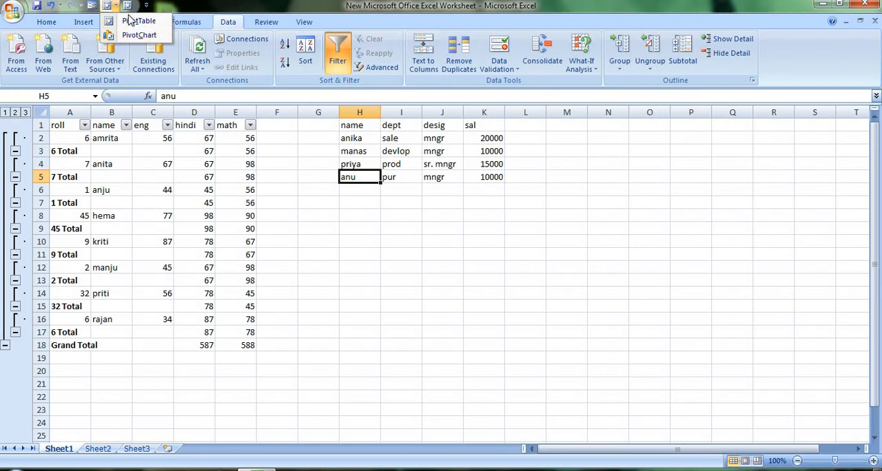
{"action": "left_click", "coordinate": [131, 22]}
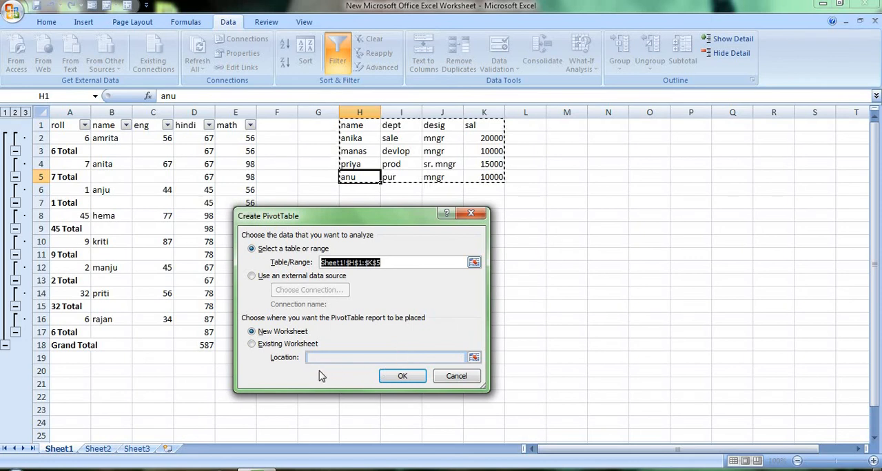
{"action": "left_click", "coordinate": [252, 345]}
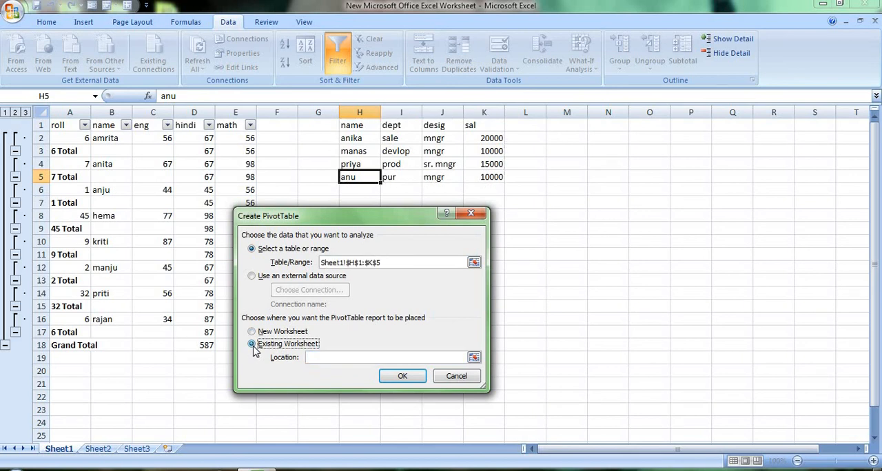
{"action": "left_click", "coordinate": [390, 383]}
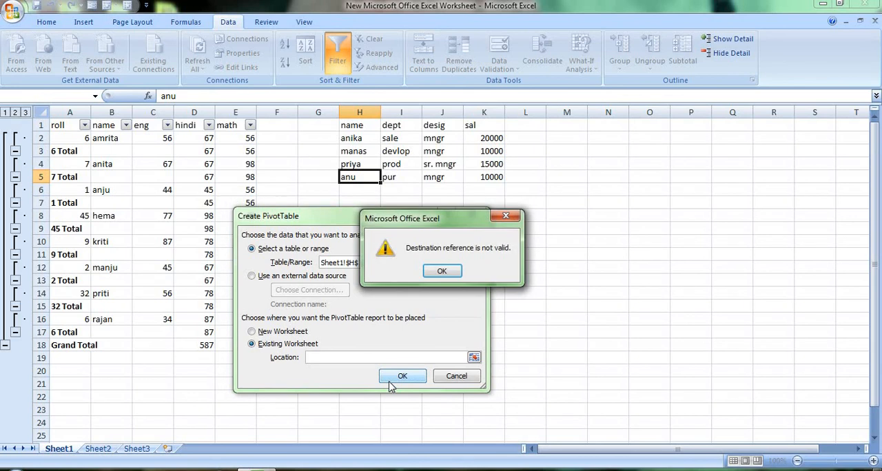
{"action": "left_click", "coordinate": [446, 275]}
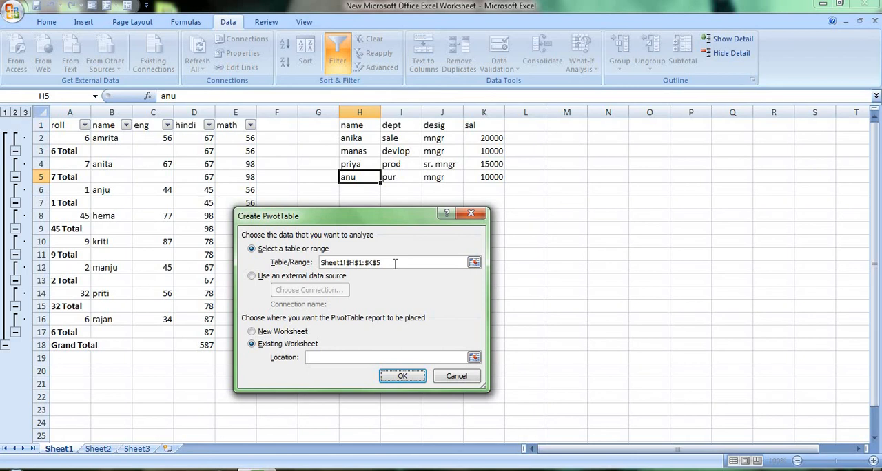
{"action": "left_click", "coordinate": [252, 334]}
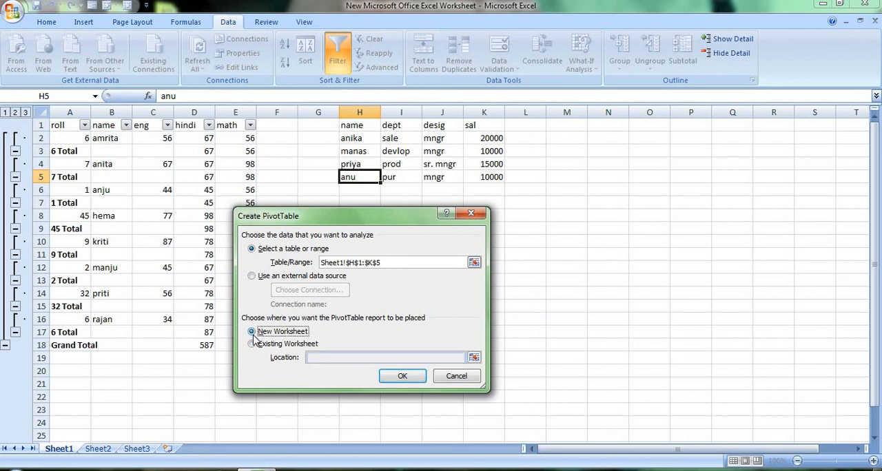
{"action": "left_click", "coordinate": [410, 377]}
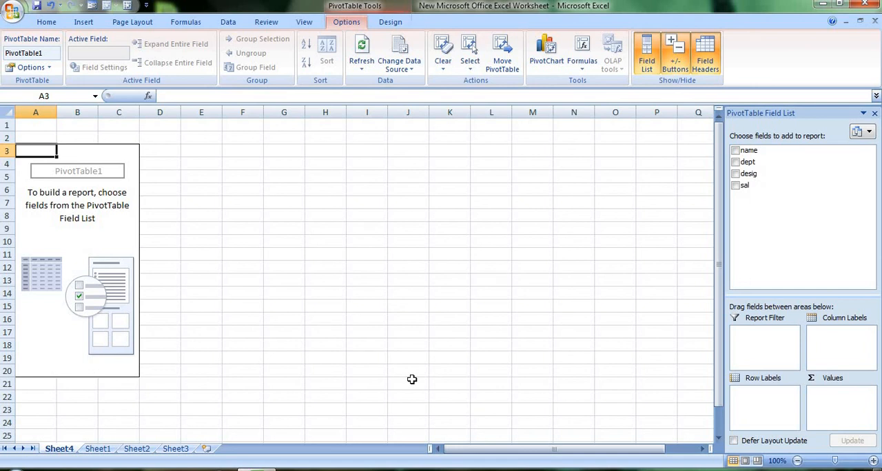
{"action": "left_click_drag", "start_coordinate": [502, 327], "coordinate": [620, 318]}
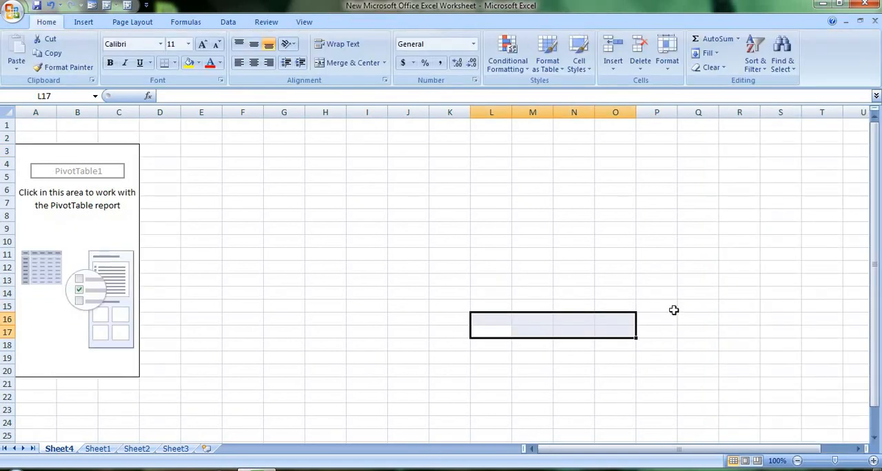
{"action": "left_click", "coordinate": [230, 241]}
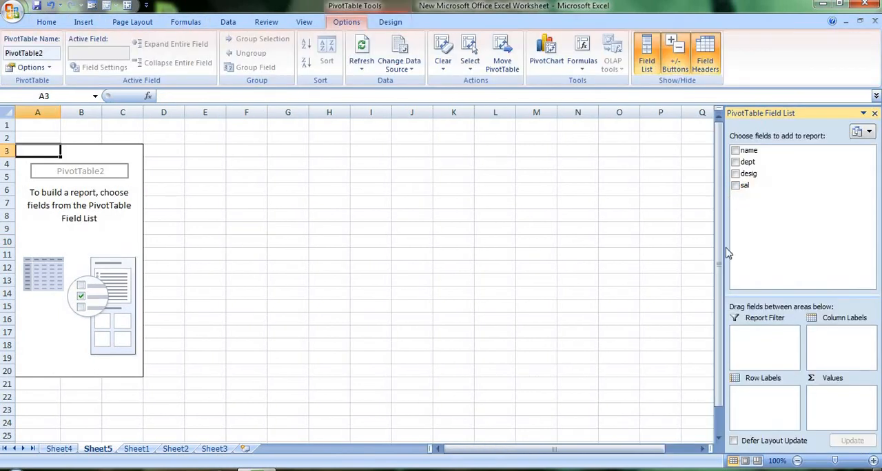
Step: Add the sal field as summed values and name and desig as row labels to the PivotTable on Sheet5
{"action": "left_click", "coordinate": [736, 187]}
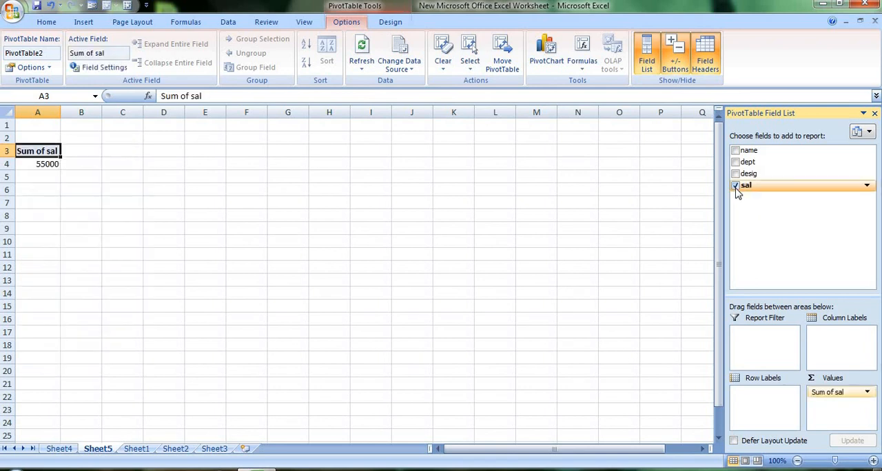
{"action": "left_click", "coordinate": [735, 150]}
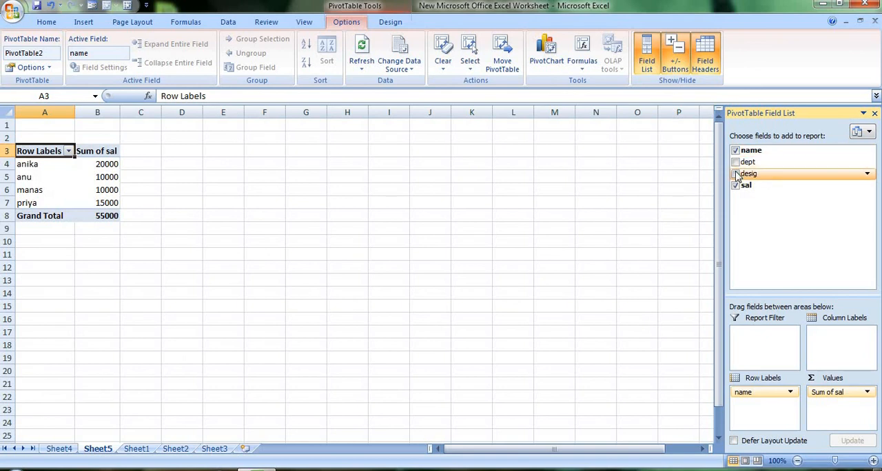
{"action": "left_click", "coordinate": [735, 174]}
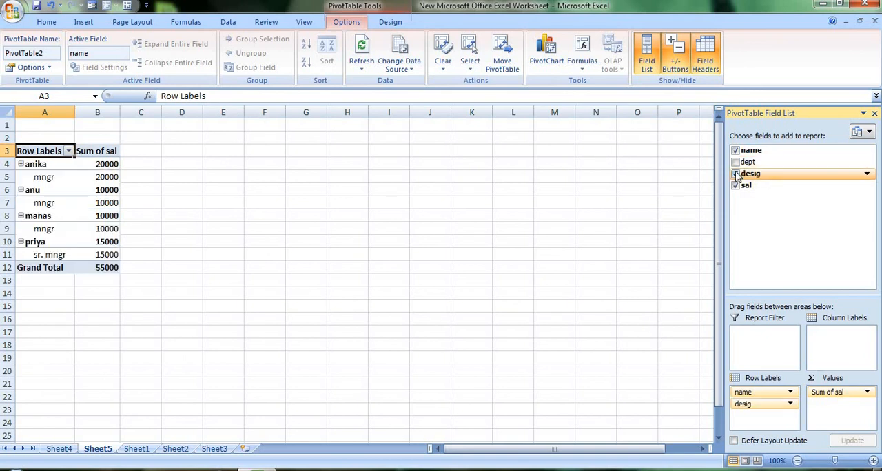
Step: Add dept to the pivot report and remove it again, and remove and restore the desig field
{"action": "left_click", "coordinate": [735, 163]}
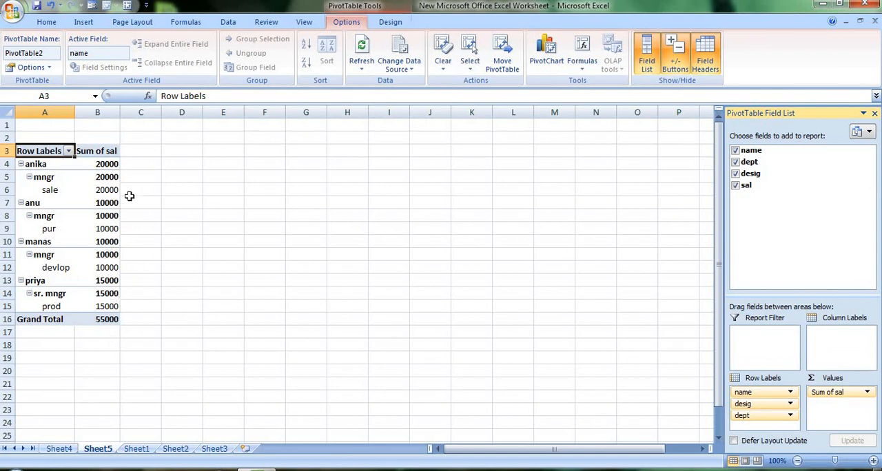
{"action": "left_click", "coordinate": [735, 163]}
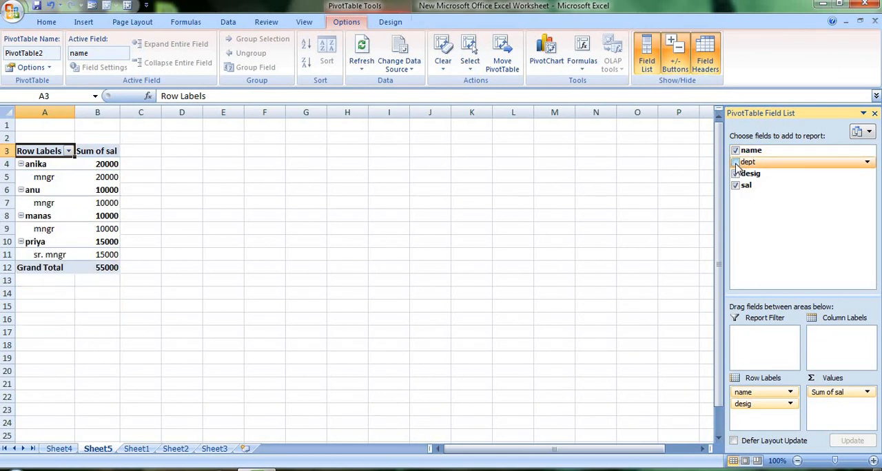
{"action": "left_click", "coordinate": [735, 174]}
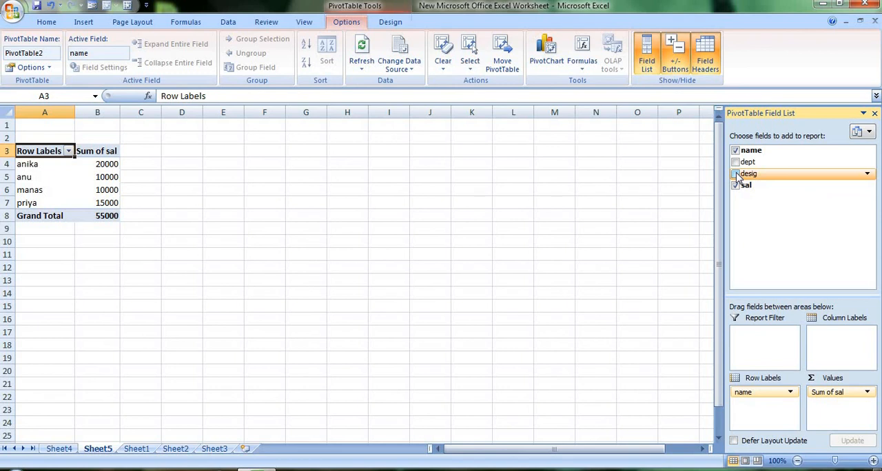
{"action": "left_click", "coordinate": [736, 174]}
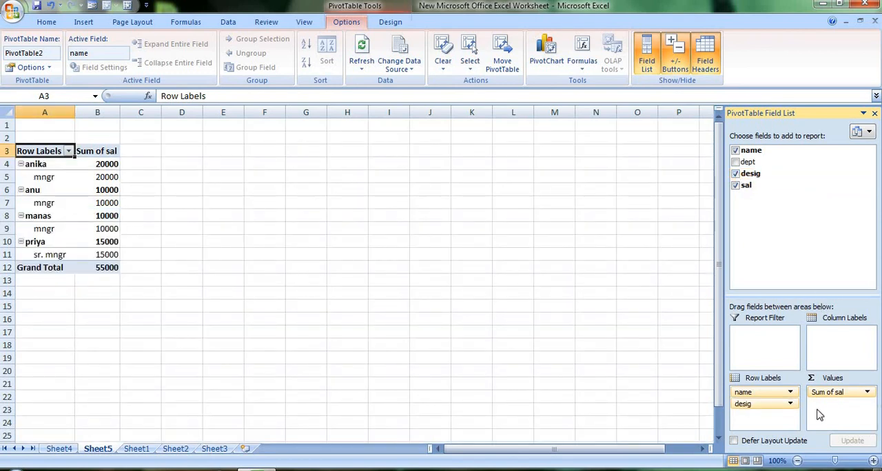
Step: Compare the employee table on Sheet1 with the PivotTable report on Sheet5
{"action": "left_click", "coordinate": [363, 316]}
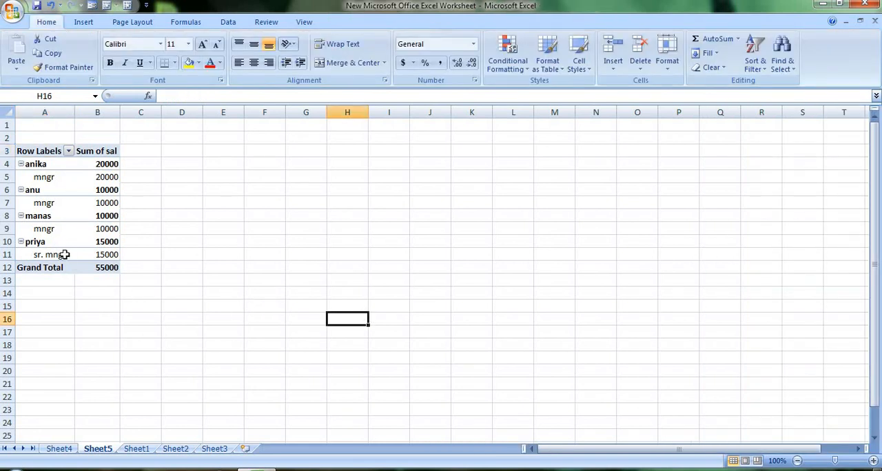
{"action": "left_click", "coordinate": [136, 448]}
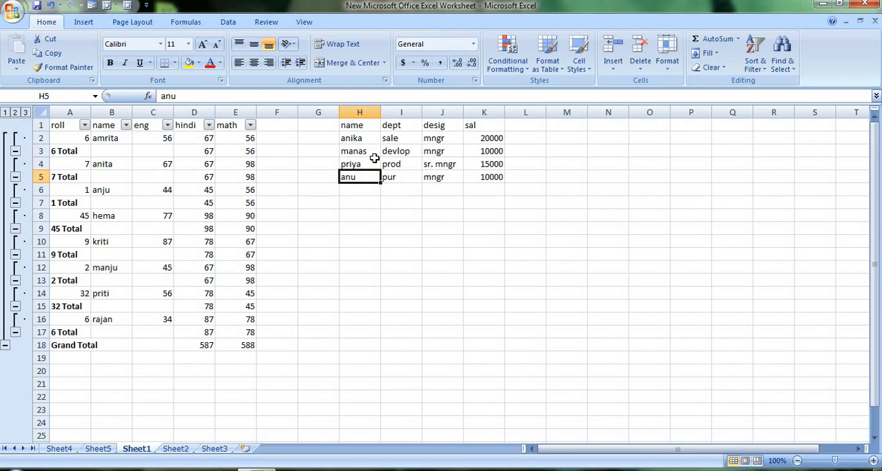
{"action": "left_click", "coordinate": [98, 450]}
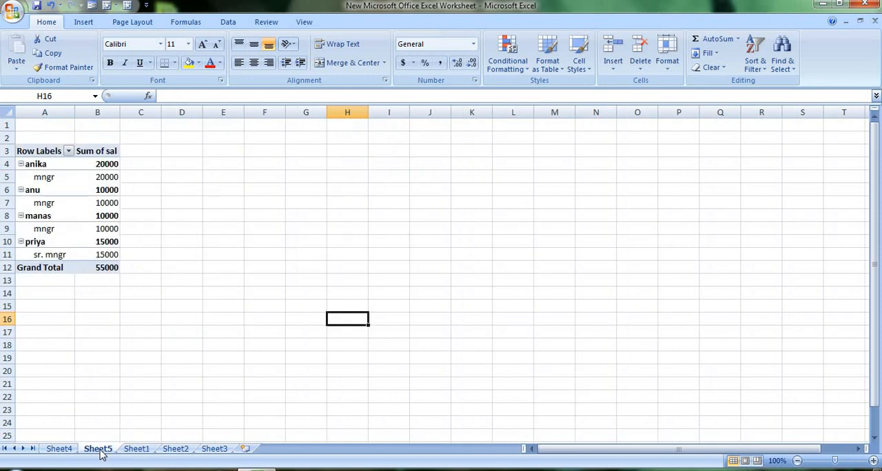
{"action": "mouse_move", "coordinate": [85, 192]}
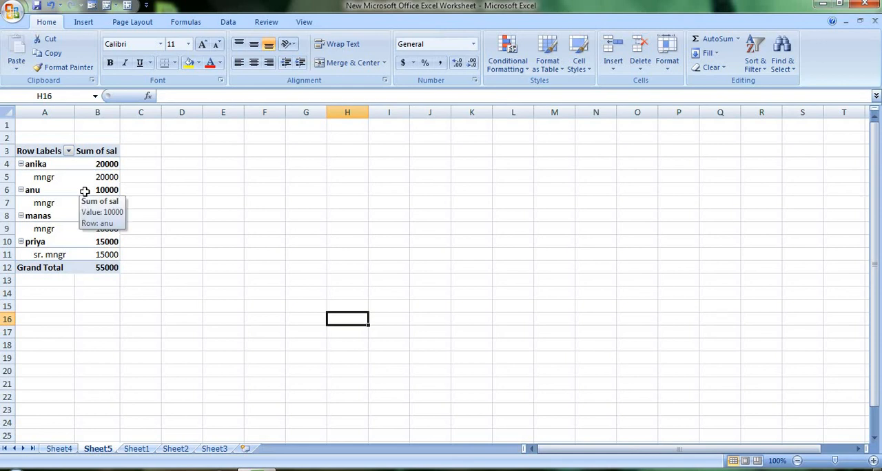